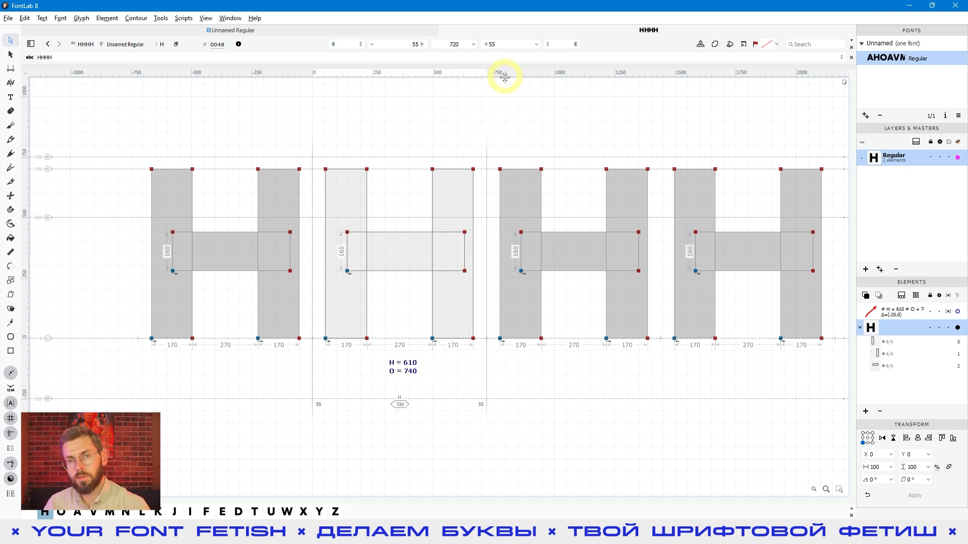
# Link the H's right sidebearing to its left sidebearing with the expression =|.
pyautogui.click(502, 45)
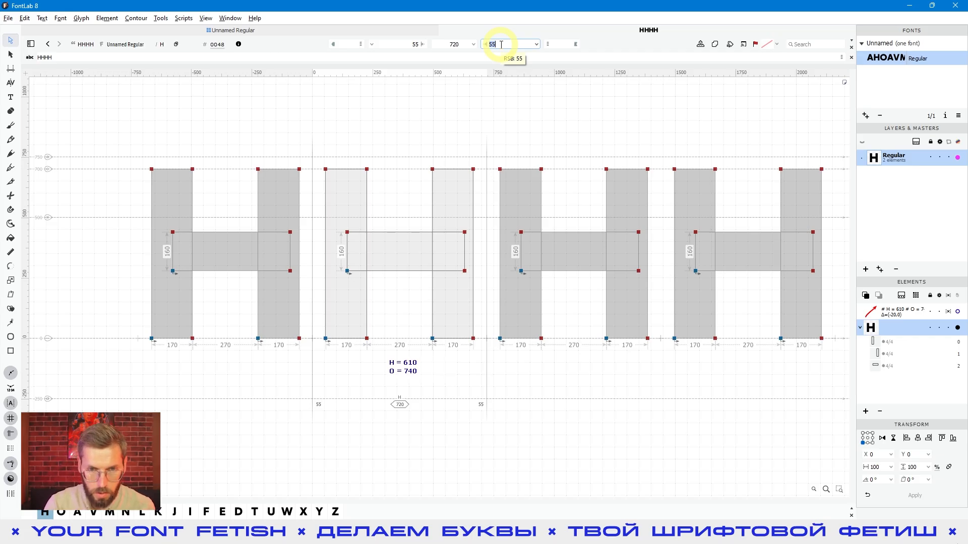
pyautogui.write('=')
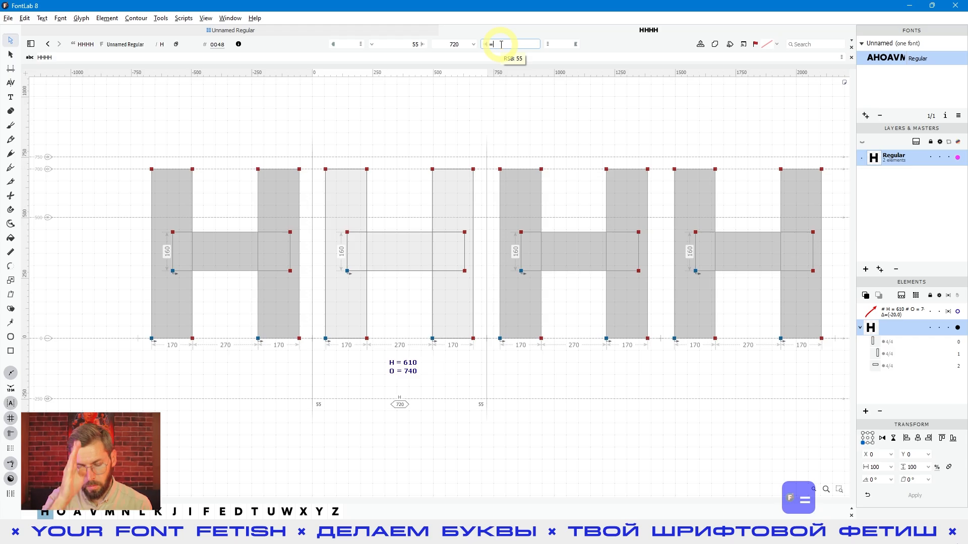
pyautogui.write('|')
pyautogui.press('BackSpace')
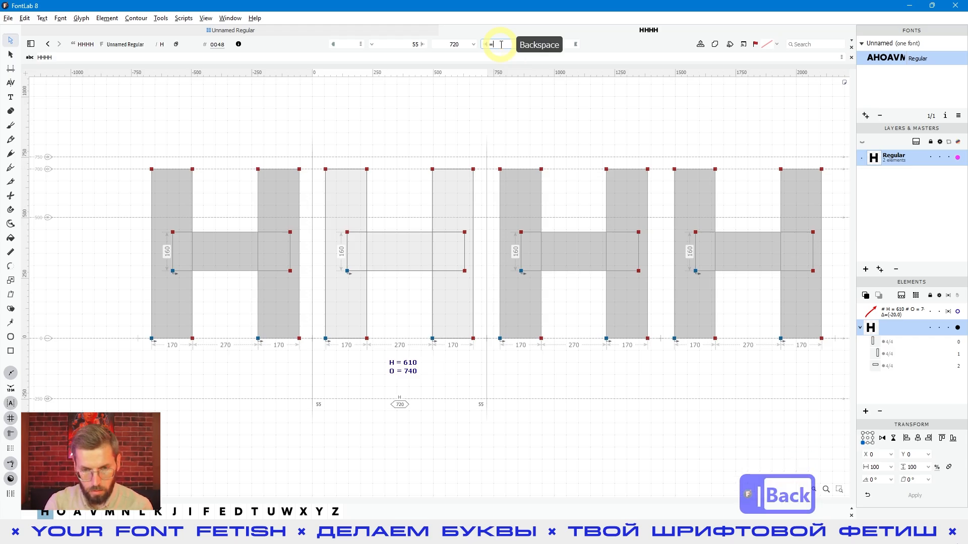
pyautogui.write('|')
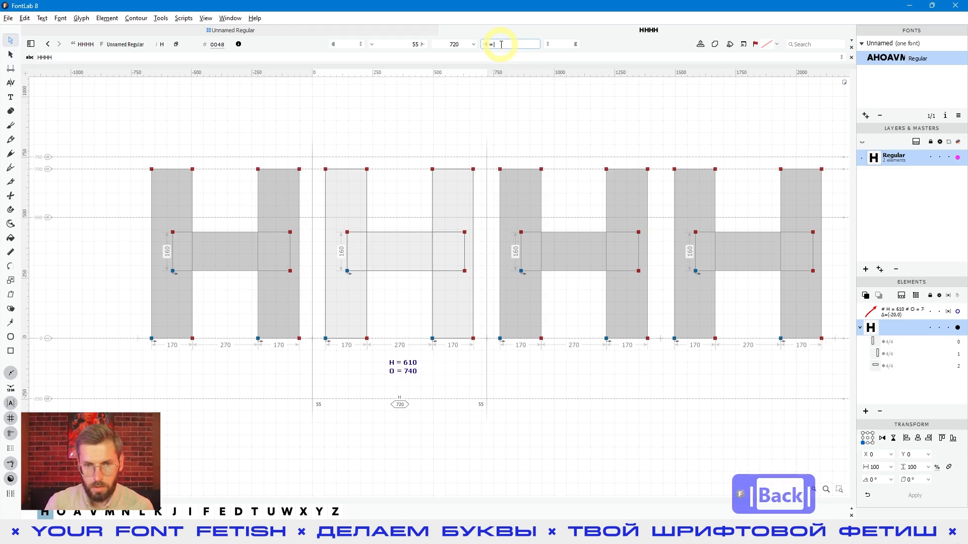
pyautogui.press('Return')
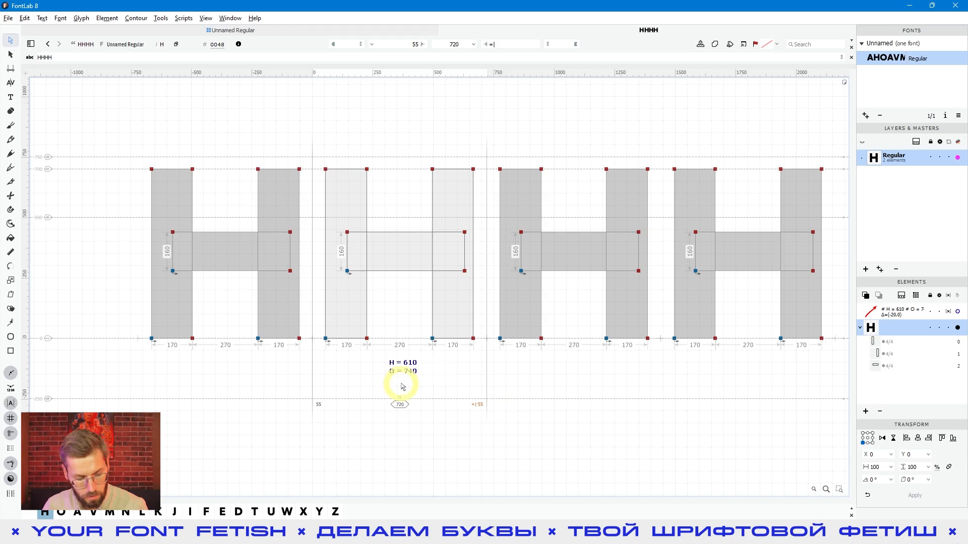
# Set the H's left sidebearing to 155 and preview the spacing of the filled letters.
pyautogui.scroll(-2, 384, 419)
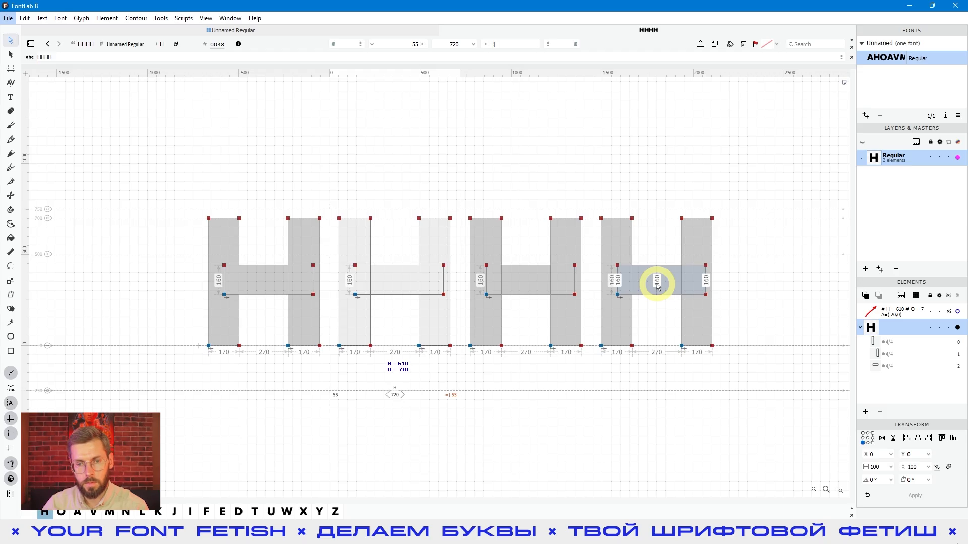
pyautogui.click(408, 46)
pyautogui.write('1')
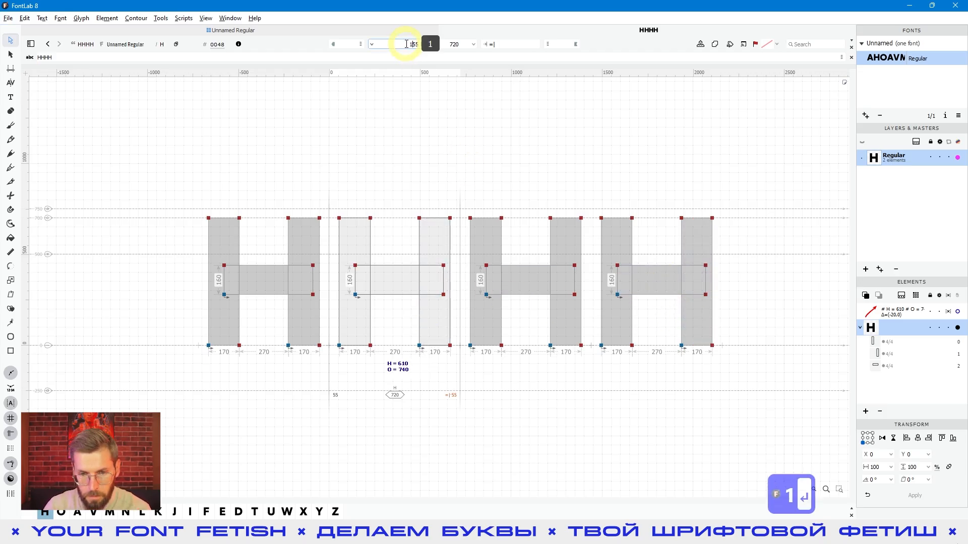
pyautogui.press('Return')
pyautogui.scroll(-2, 389, 363)
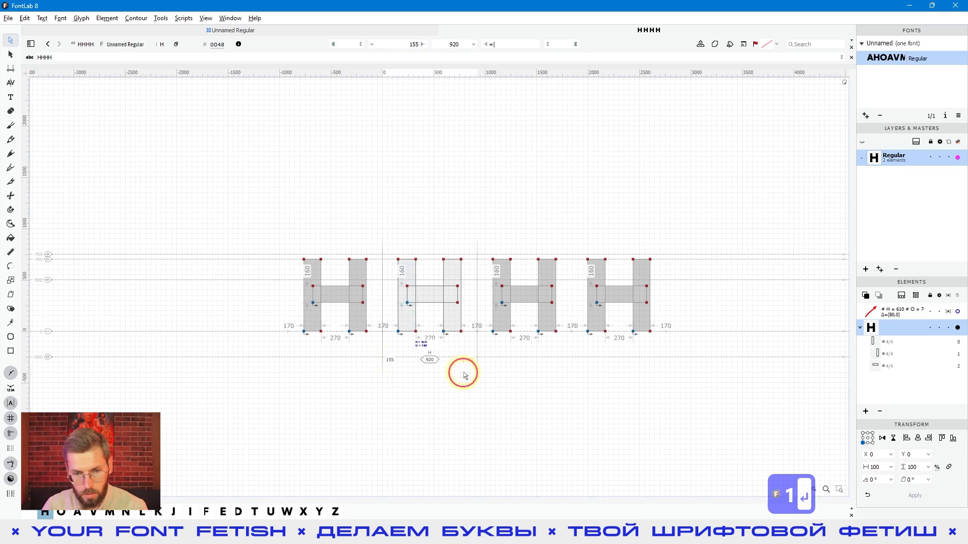
pyautogui.press('space')
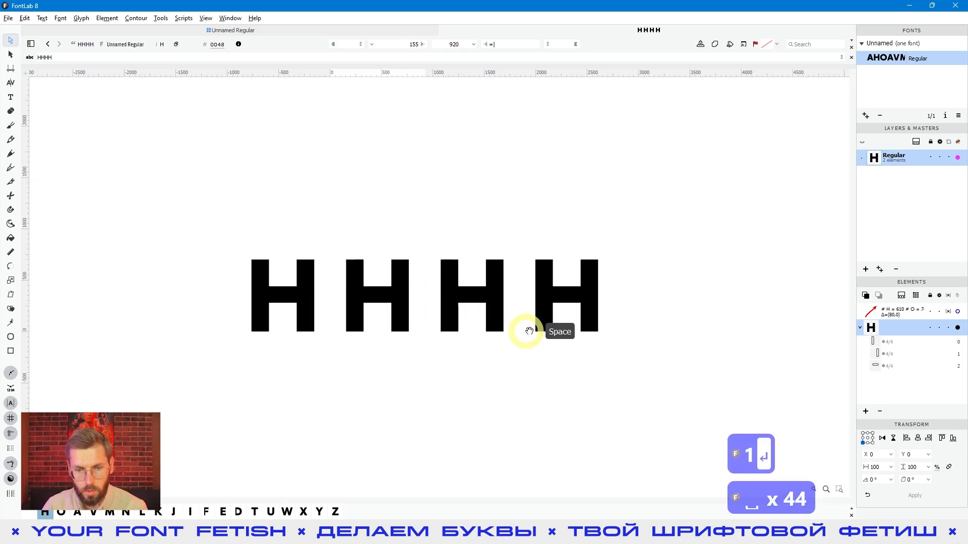
pyautogui.scroll(3, 371, 375)
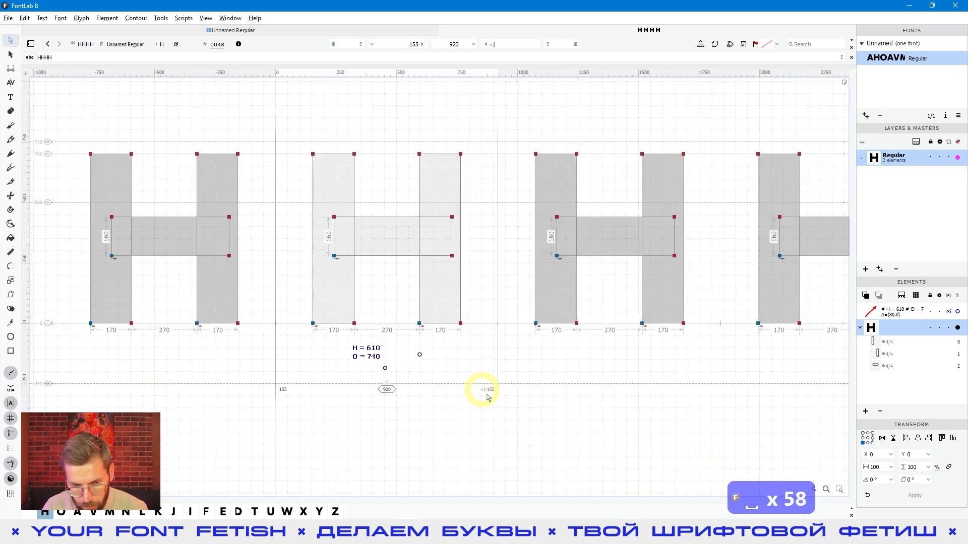
# Set the H's left sidebearing to 55 and check the spacing of the HHHH string.
pyautogui.scroll(-3, 494, 348)
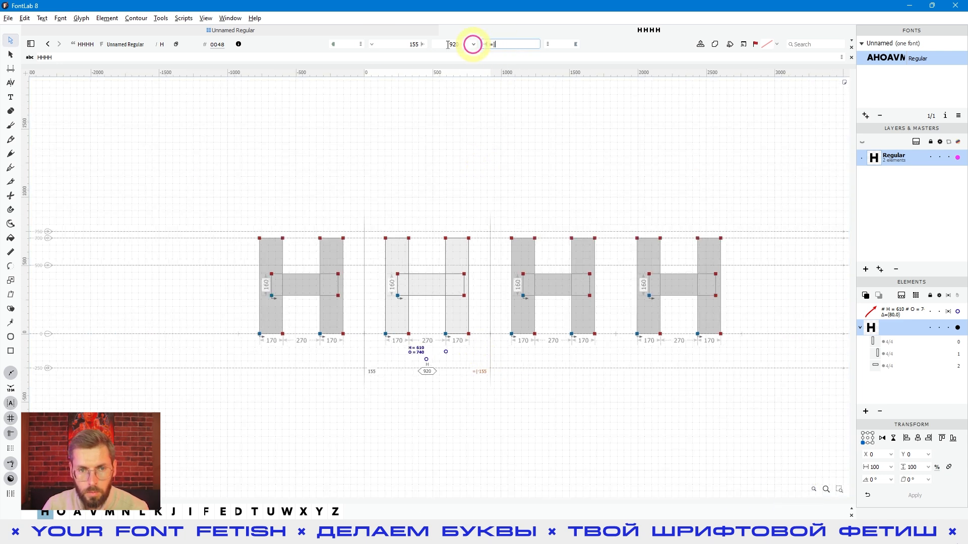
pyautogui.click(408, 45)
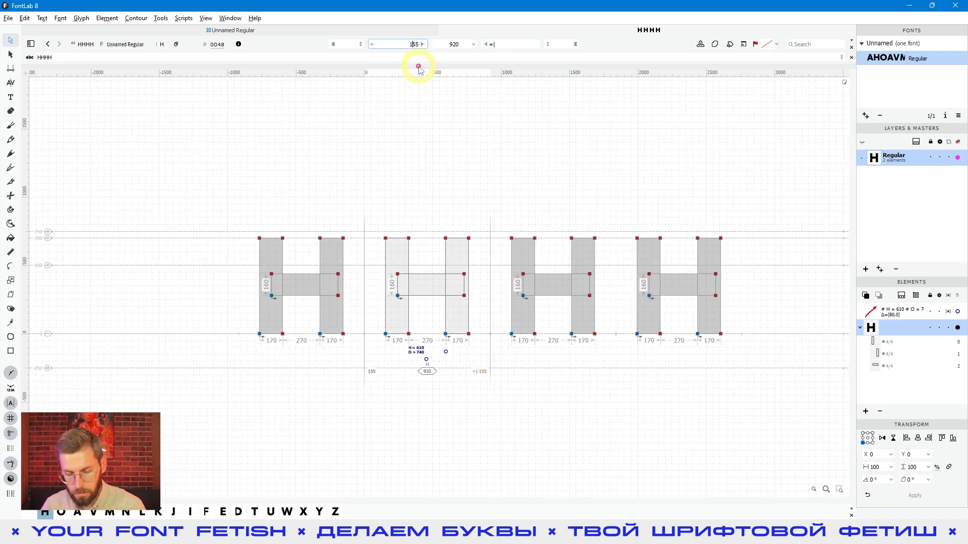
pyautogui.press('BackSpace')
pyautogui.press('Return')
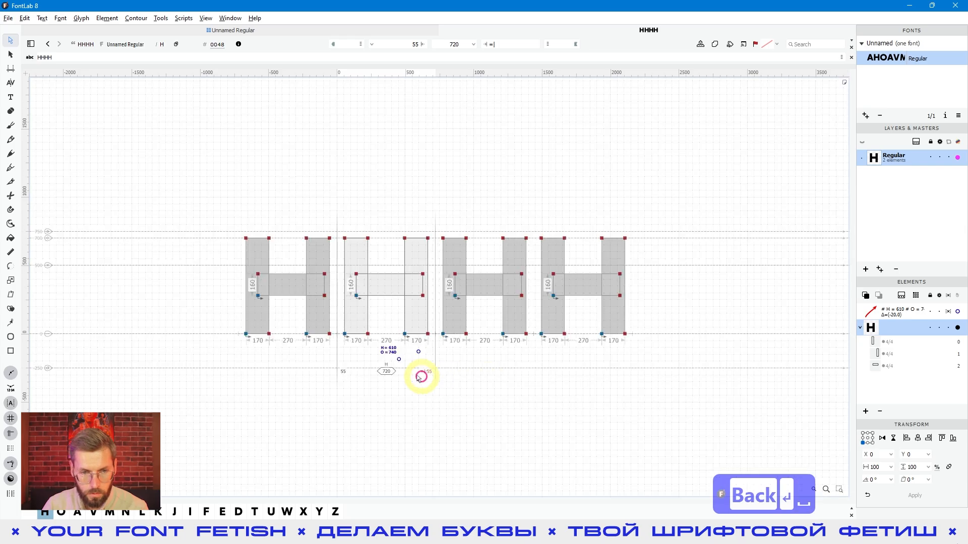
pyautogui.scroll(1, 413, 370)
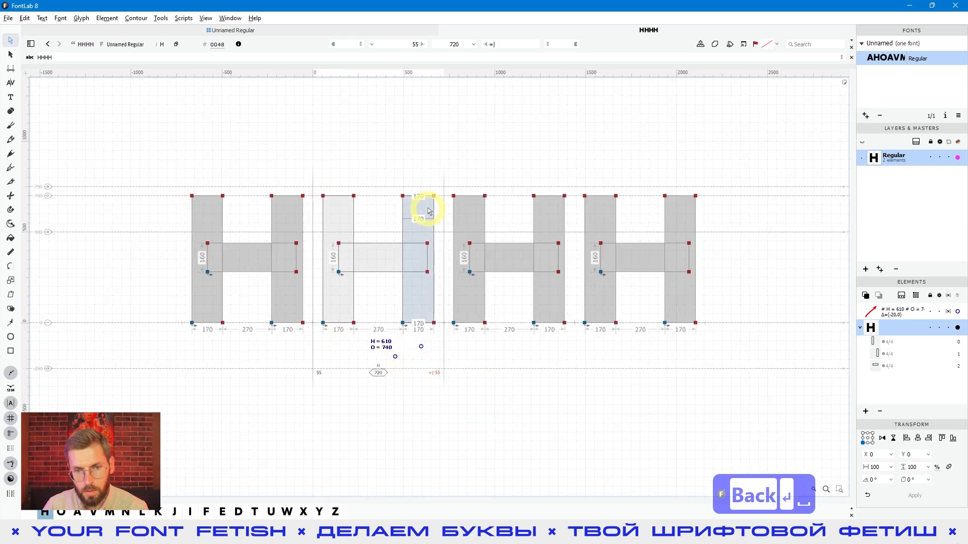
pyautogui.press('space')
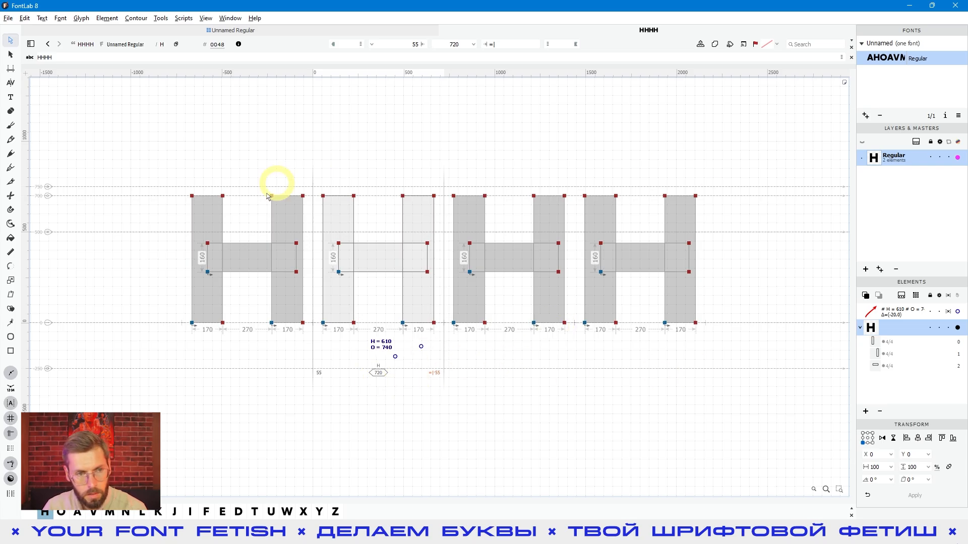
# Review the HHHH string with the Metrics tool, hiding and reshowing the metrics table, and return to contour editing.
pyautogui.click(10, 68)
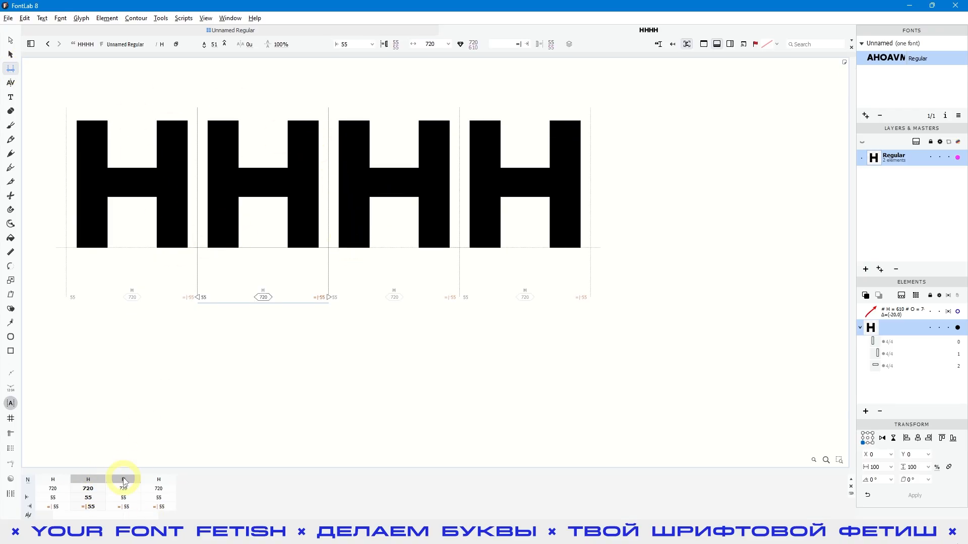
pyautogui.click(716, 45)
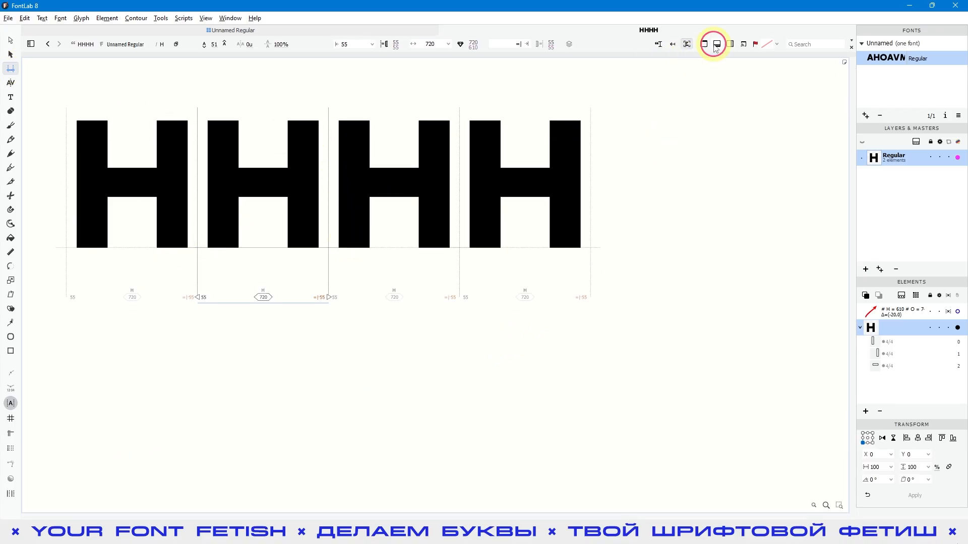
pyautogui.click(716, 46)
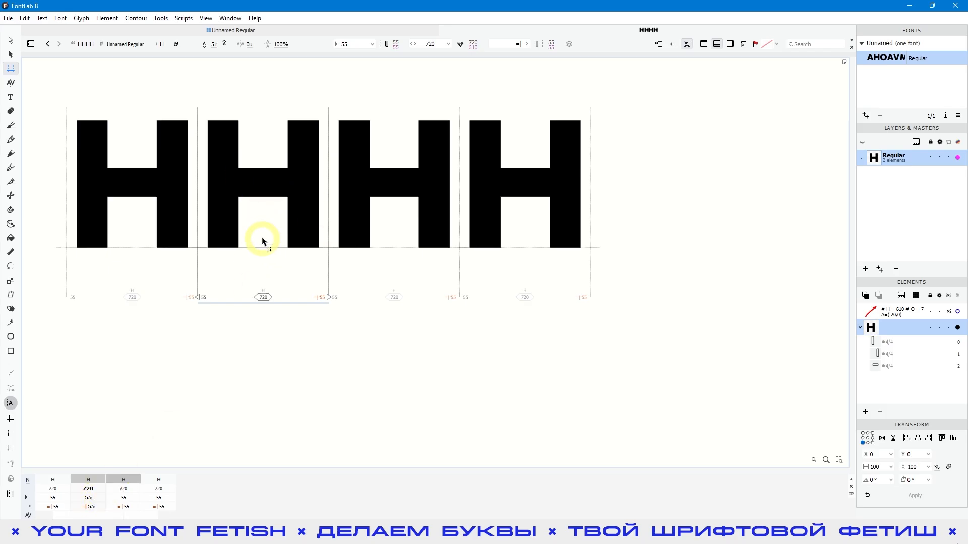
pyautogui.click(10, 40)
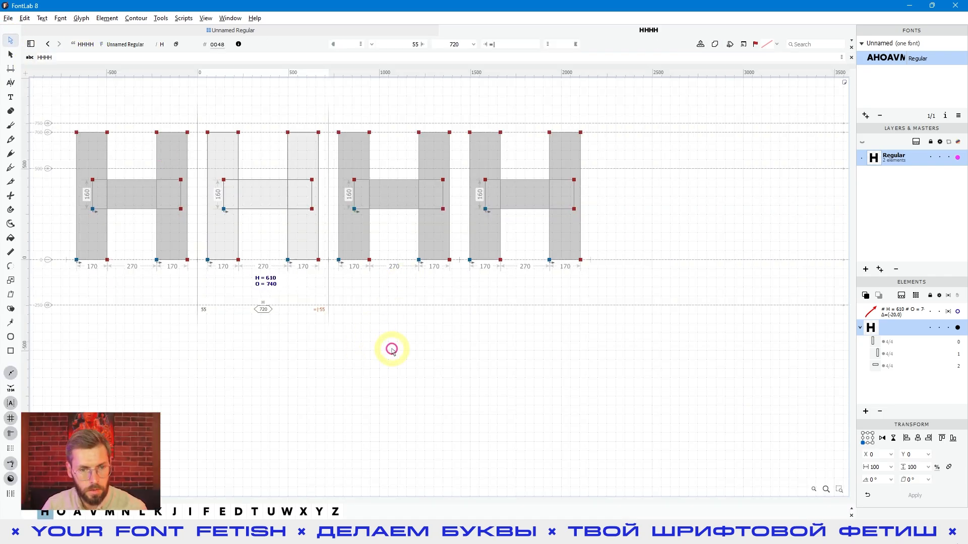
# Replace the H's right sidebearing expression with the fixed value 55.
pyautogui.press('space')
pyautogui.moveTo(320, 328); pyautogui.dragTo(382, 352)
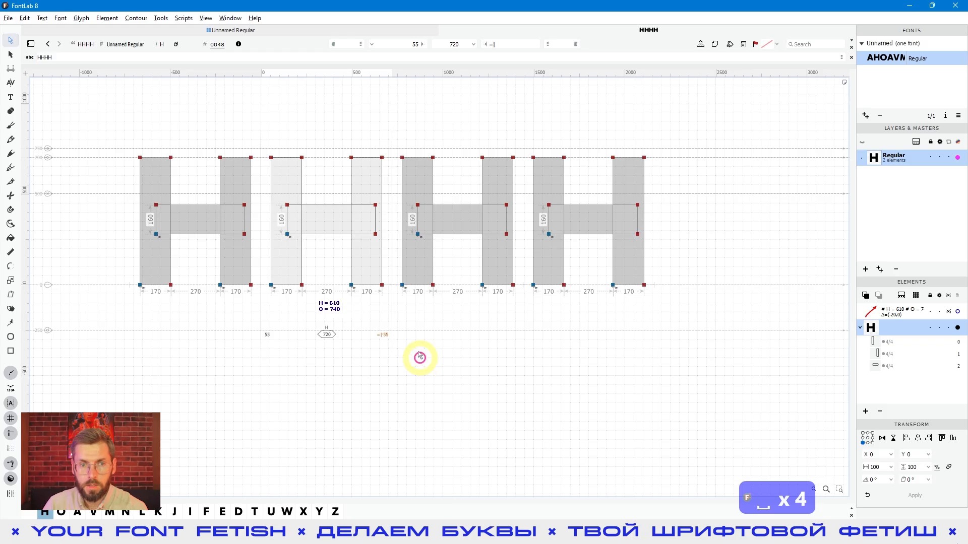
pyautogui.doubleClick(397, 44)
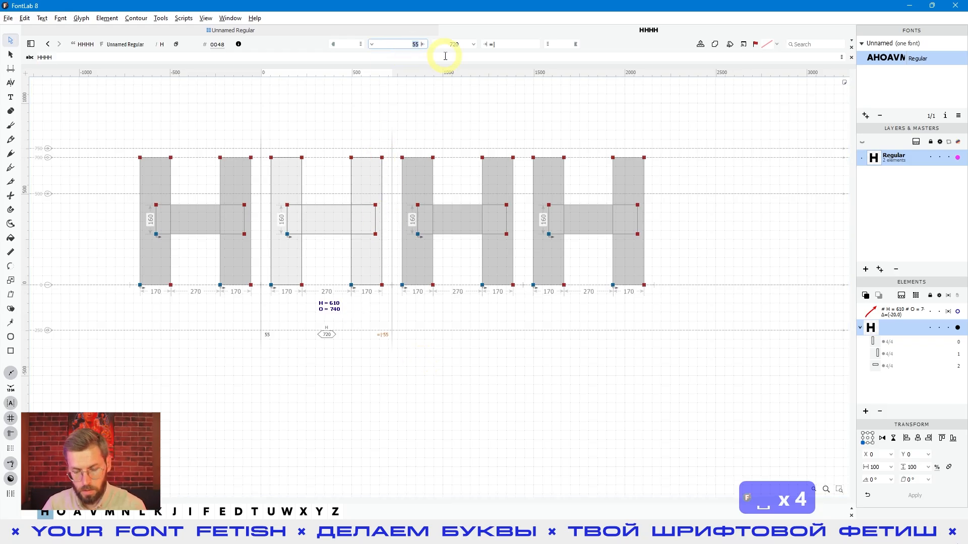
pyautogui.press('BackSpace')
pyautogui.click(503, 44)
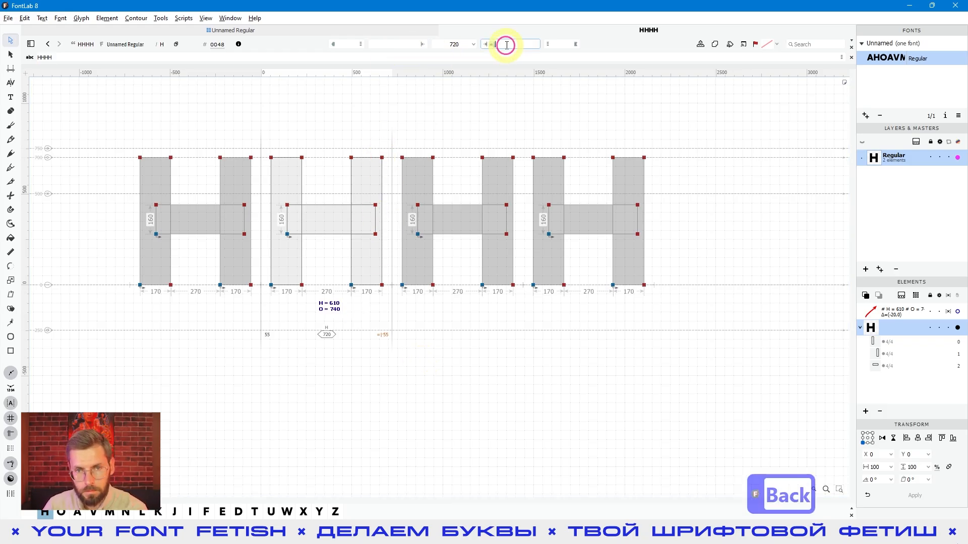
pyautogui.write('55')
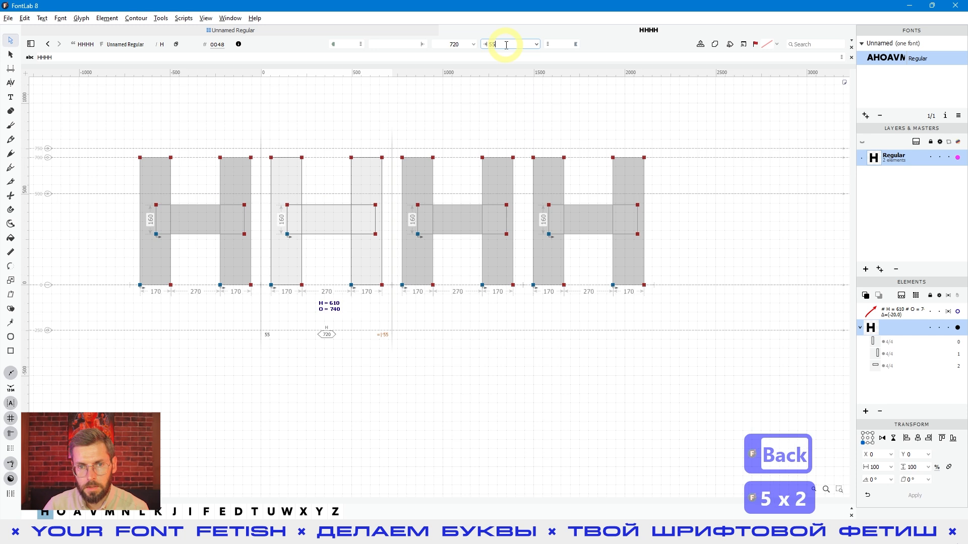
pyautogui.press('Return')
# Link the H's left sidebearing to its right sidebearing with the expression =|.
pyautogui.click(401, 44)
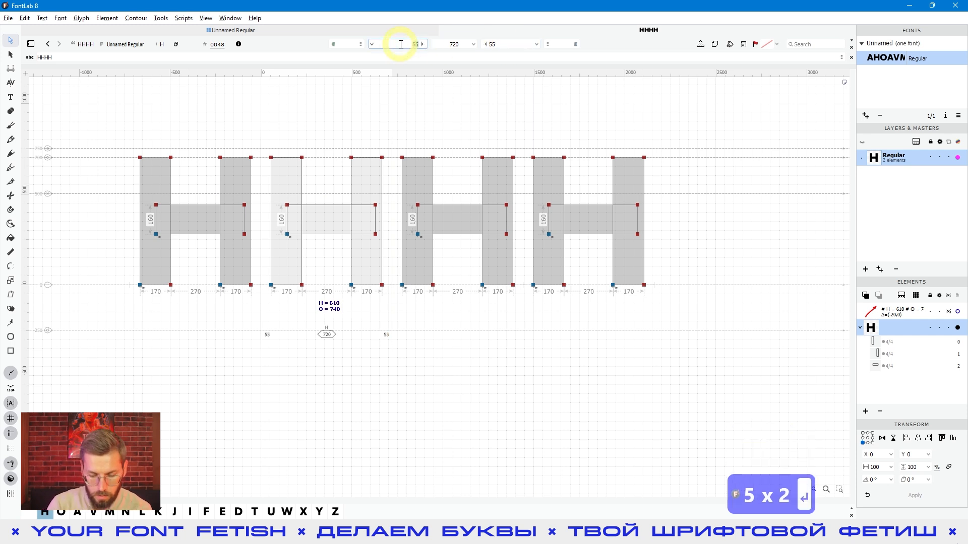
pyautogui.write('=|')
pyautogui.press('Return')
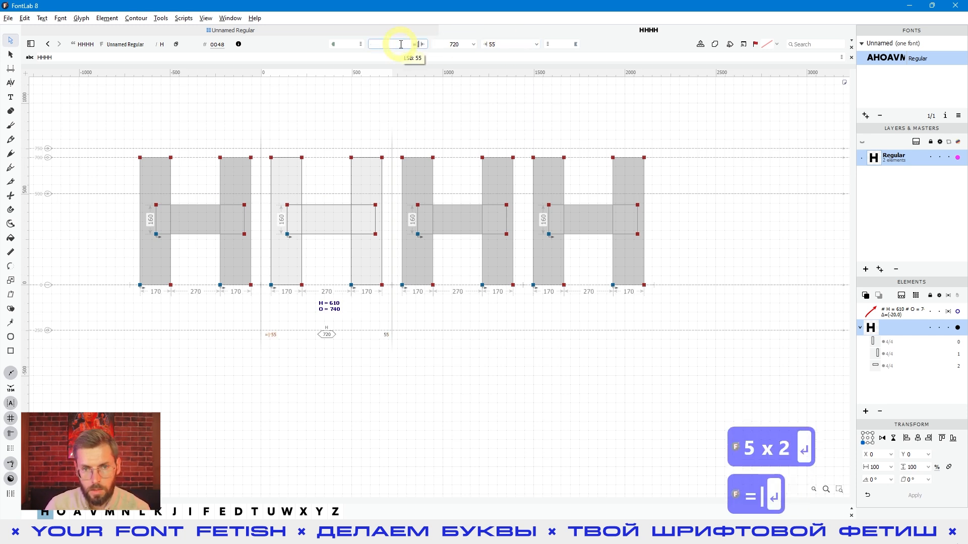
# Set the H's right sidebearing to 550 to test the linked left sidebearing.
pyautogui.click(512, 43)
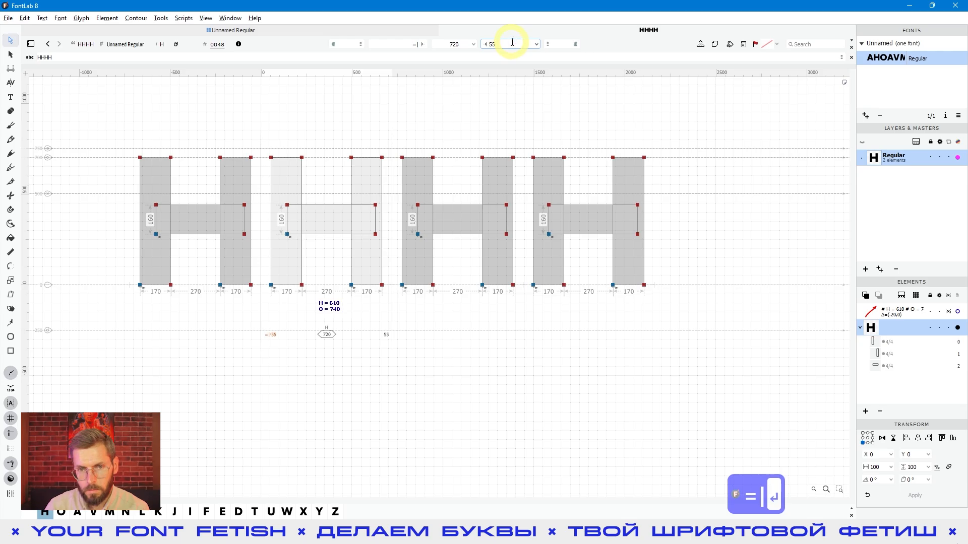
pyautogui.write('0')
pyautogui.press('Return')
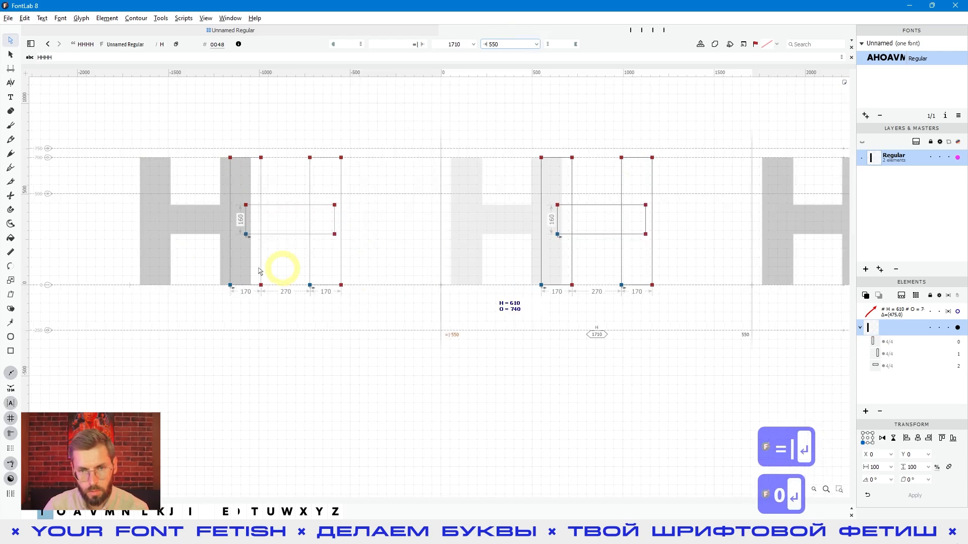
pyautogui.click(524, 100)
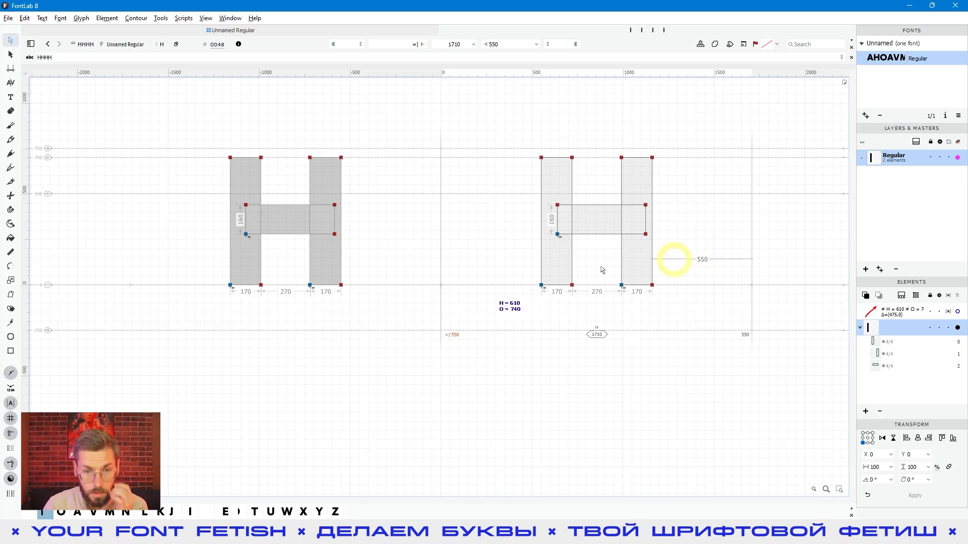
# Replace the H's right sidebearing value with the expression =| while the left sidebearing is also linked.
pyautogui.click(506, 44)
pyautogui.press('BackSpace')
pyautogui.press('BackSpace')
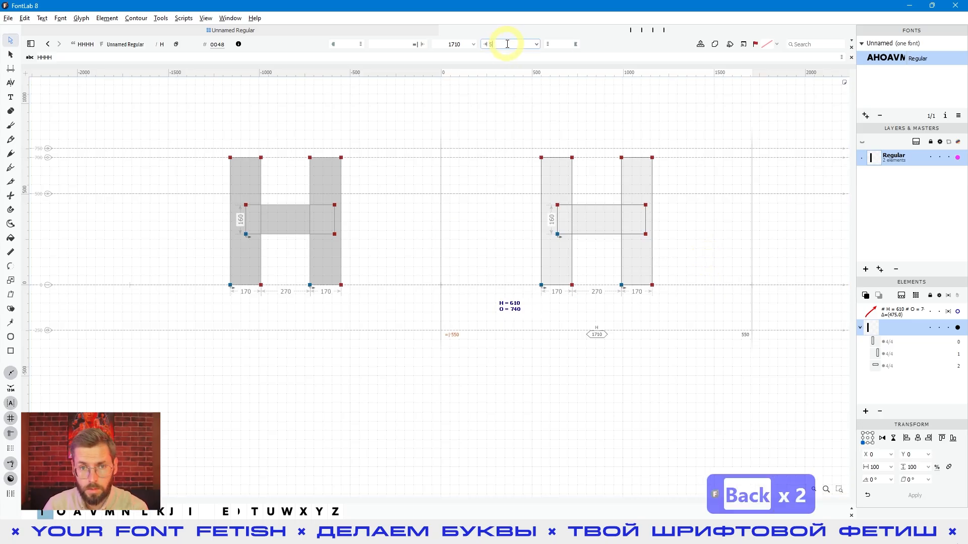
pyautogui.write('=|')
pyautogui.press('Return')
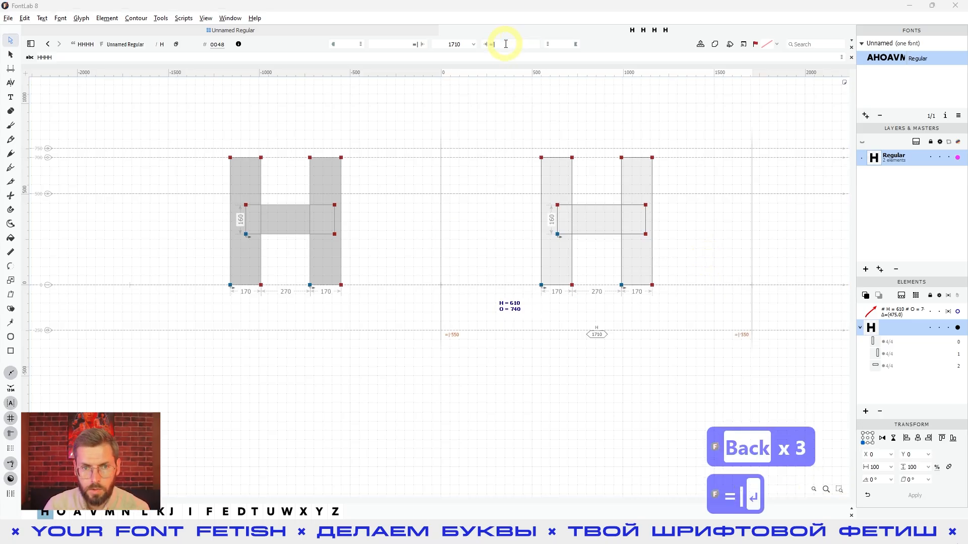
# Move the output window aside and replace the H's left sidebearing expression with the fixed value 55.
pyautogui.click(411, 45)
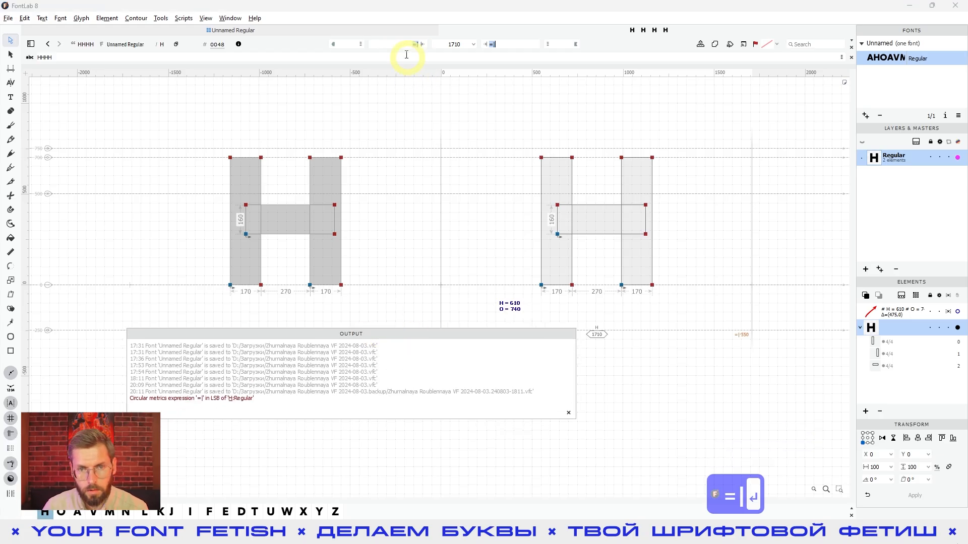
pyautogui.click(516, 127)
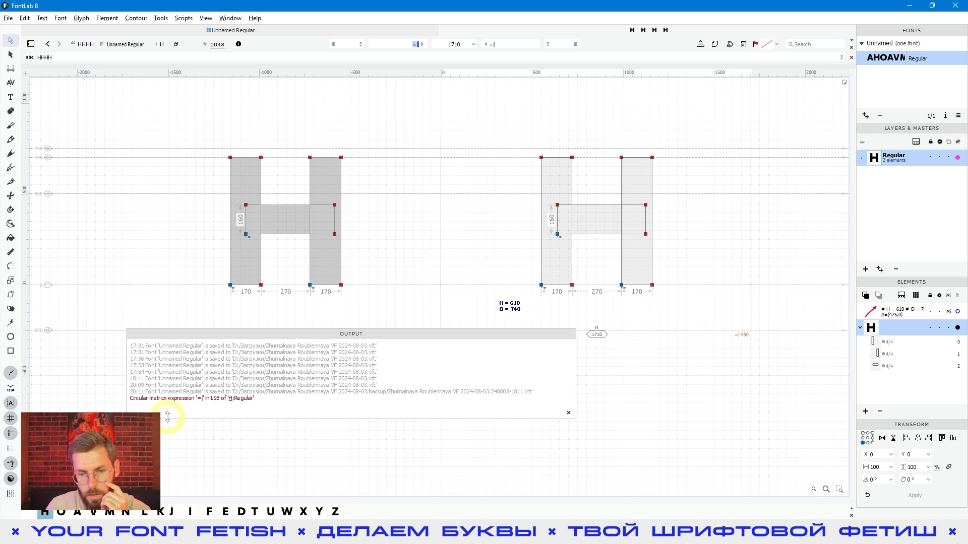
pyautogui.moveTo(323, 334); pyautogui.dragTo(443, 342)
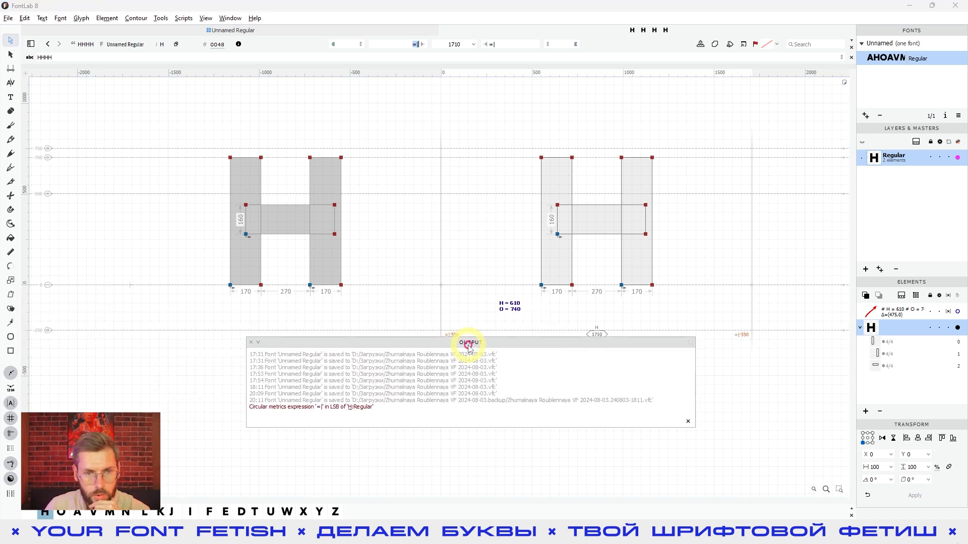
pyautogui.click(407, 43)
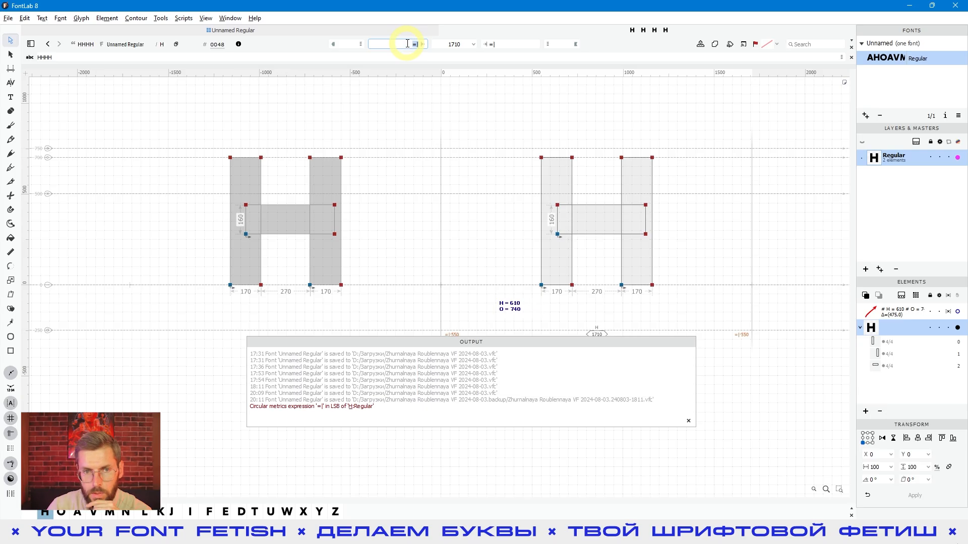
pyautogui.write('55')
pyautogui.press('Return')
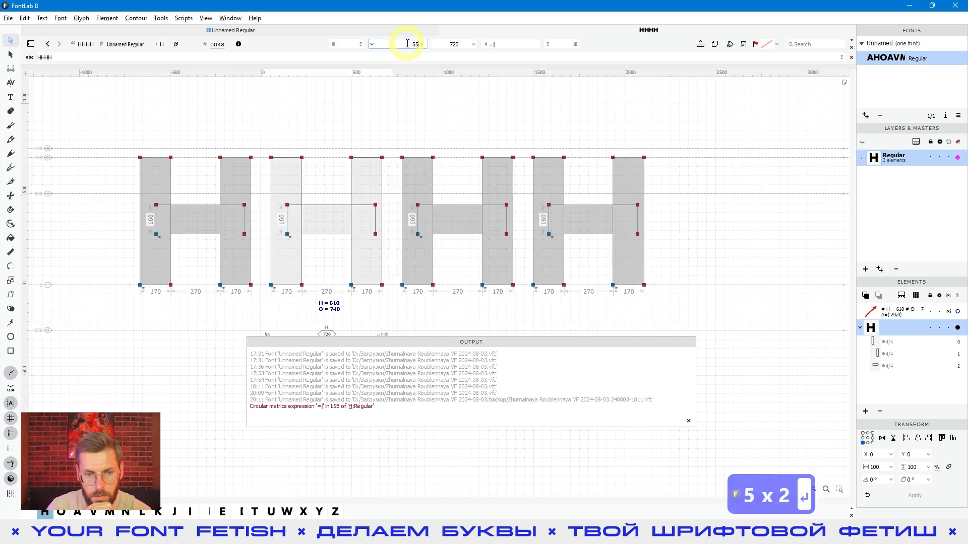
# Close the output window and replace the H's right sidebearing expression with the fixed value 55.
pyautogui.click(688, 422)
pyautogui.click(251, 341)
pyautogui.click(438, 397)
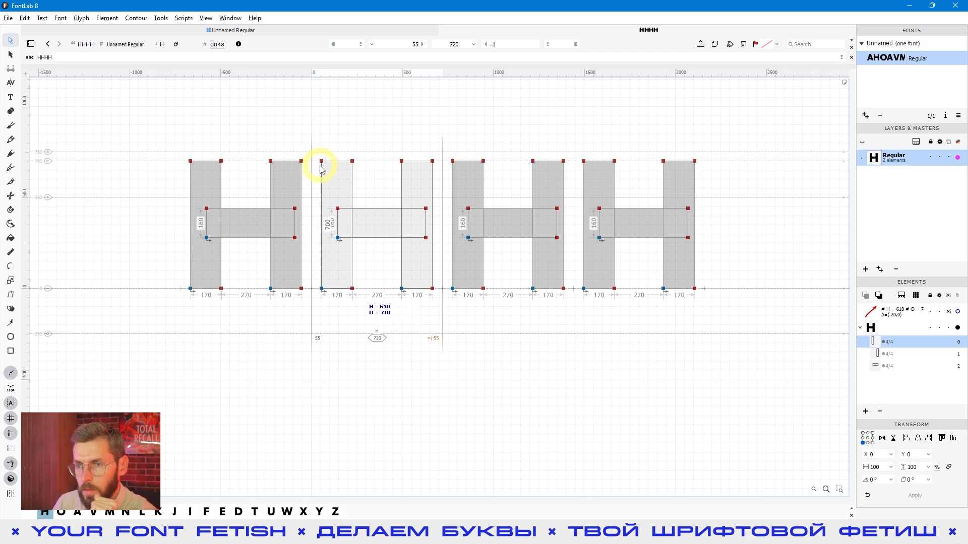
pyautogui.click(498, 46)
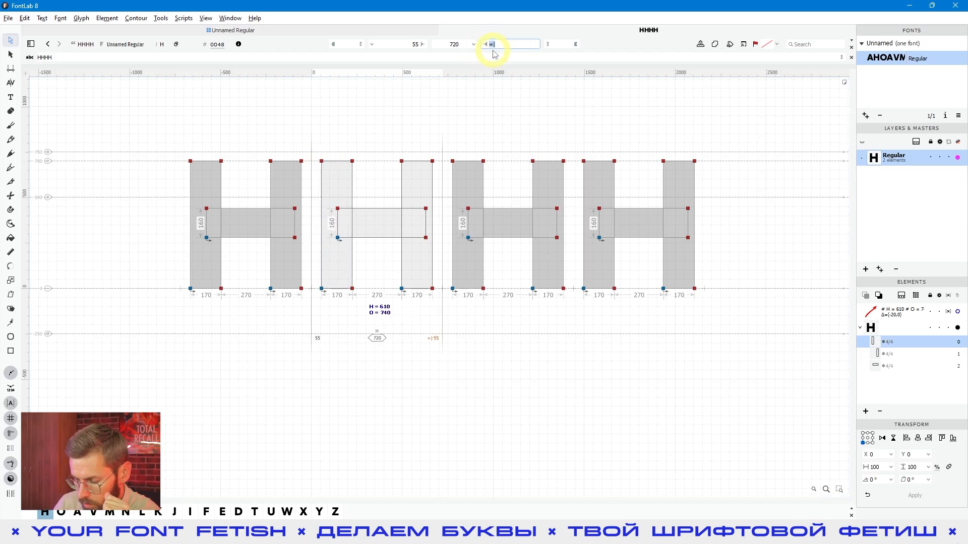
pyautogui.write('55')
pyautogui.press('Return')
pyautogui.click(375, 112)
# Move the H's right stem 90 units to the right to test the fixed sidebearings.
pyautogui.moveTo(375, 112); pyautogui.dragTo(448, 351)
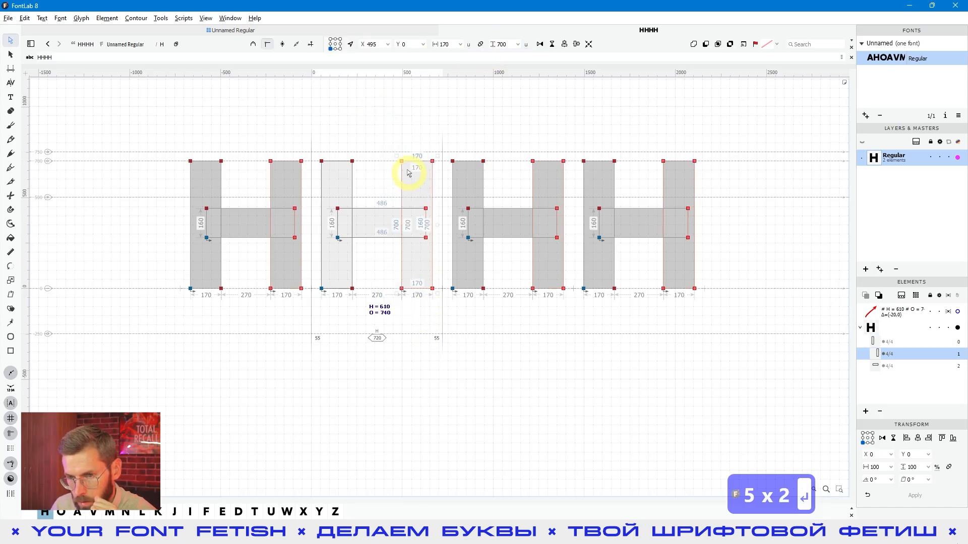
pyautogui.moveTo(393, 131); pyautogui.dragTo(436, 312)
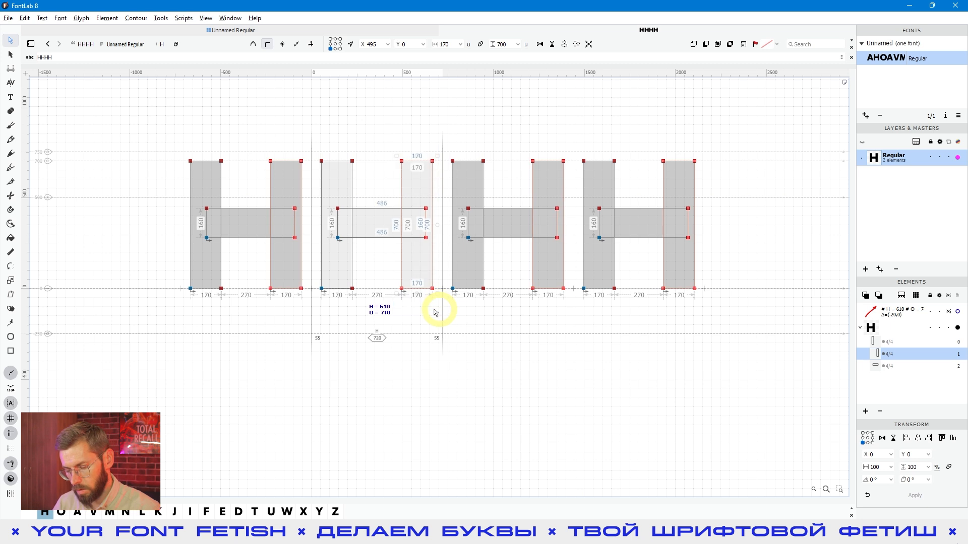
pyautogui.press('shift')
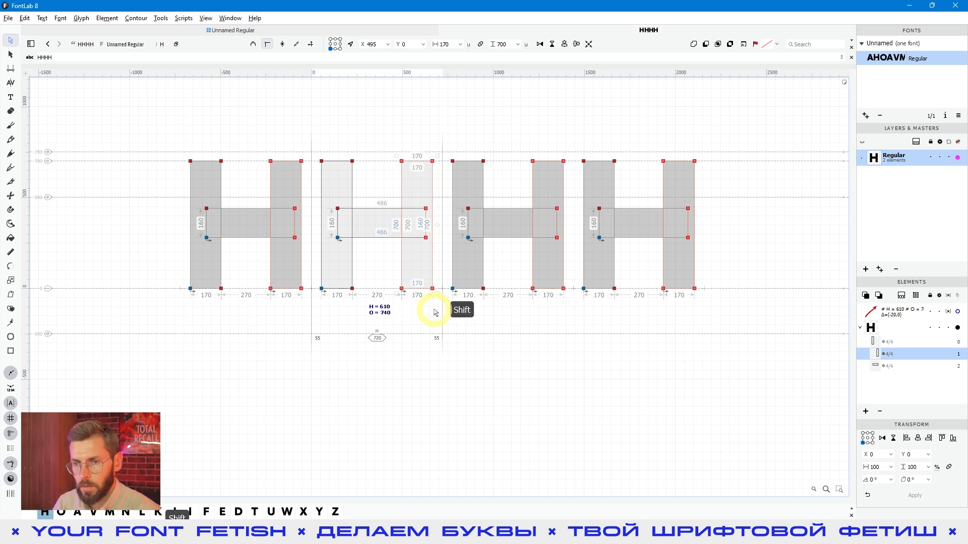
pyautogui.hotkey('shift', 'Right')
pyautogui.hotkey('shift', 'Right')
pyautogui.hotkey('shift', 'Right')
pyautogui.hotkey('shift', 'Right')
pyautogui.hotkey('shift', 'Right')
pyautogui.hotkey('shift', 'Right')
pyautogui.hotkey('shift', 'Right')
pyautogui.hotkey('shift', 'Right')
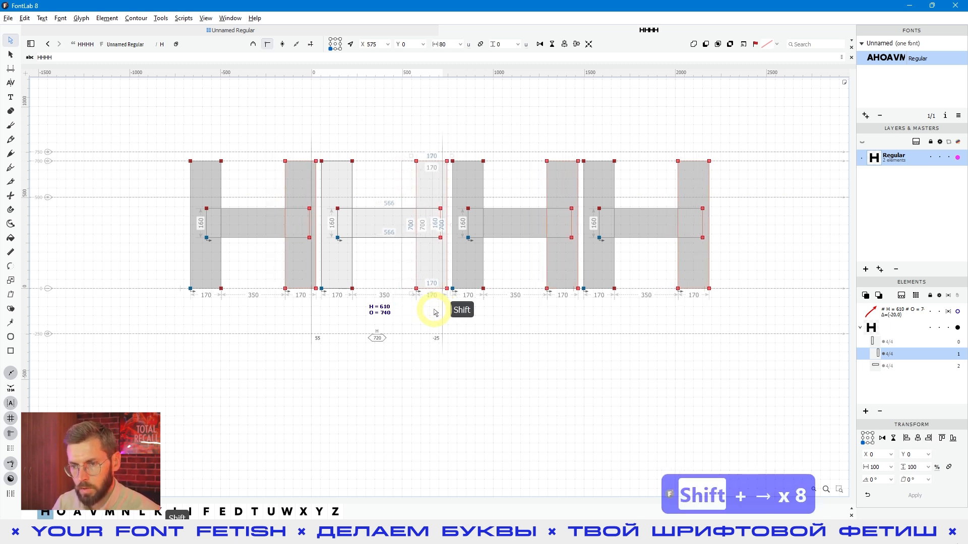
pyautogui.hotkey('shift', 'Right')
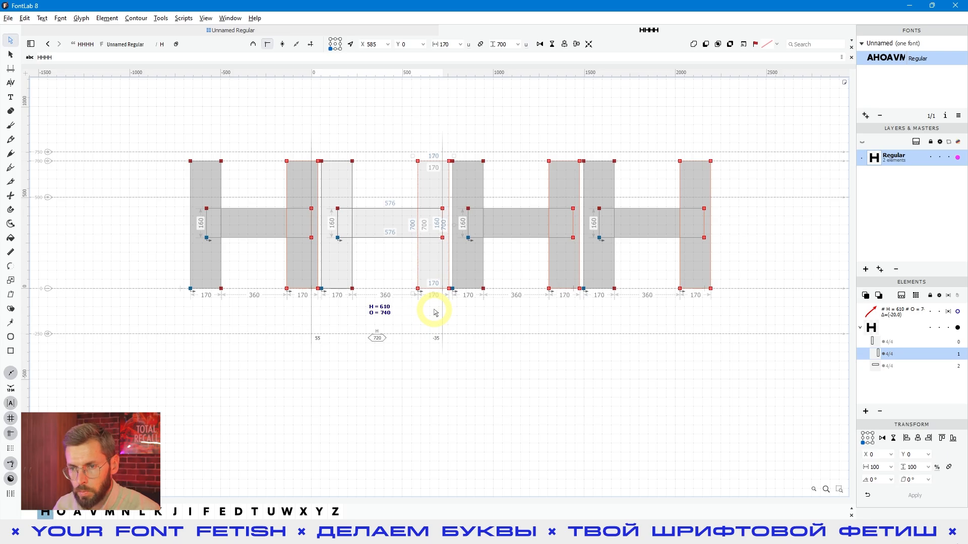
# Move the H's right stem 90 units back to the left and deselect it.
pyautogui.press('space')
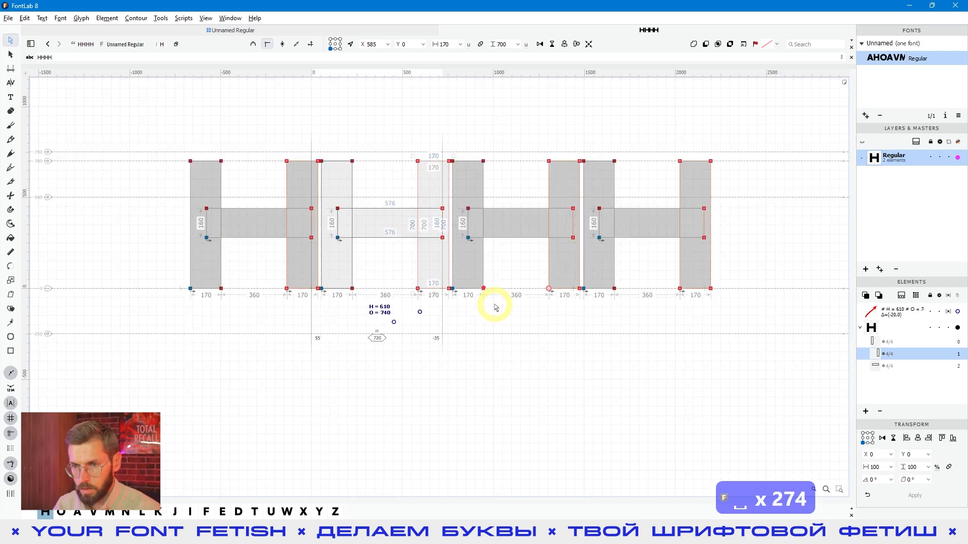
pyautogui.hotkey('shift', 'Left')
pyautogui.hotkey('shift', 'Left')
pyautogui.hotkey('shift', 'Left')
pyautogui.hotkey('shift', 'Left')
pyautogui.hotkey('shift', 'Left')
pyautogui.hotkey('shift', 'Left')
pyautogui.hotkey('shift', 'Left')
pyautogui.hotkey('shift', 'Left')
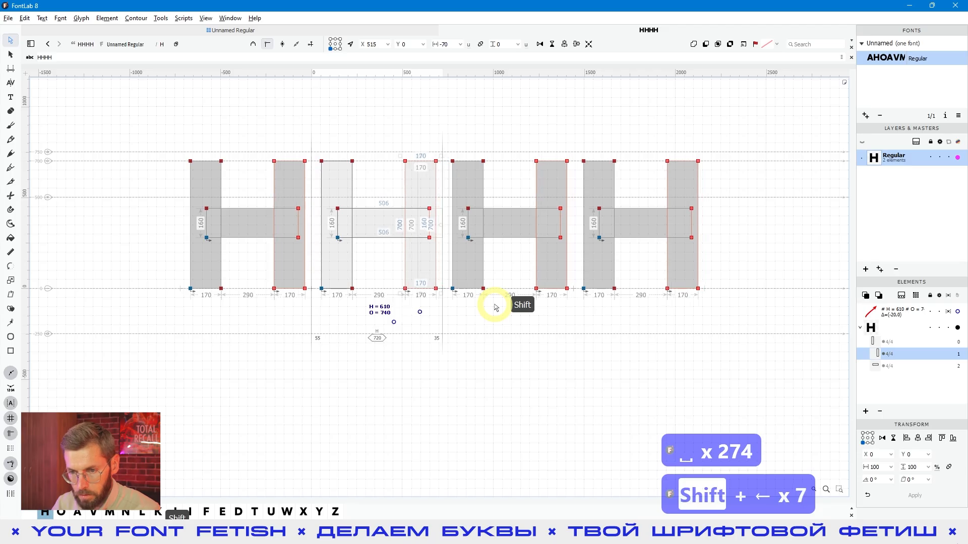
pyautogui.hotkey('shift', 'Left')
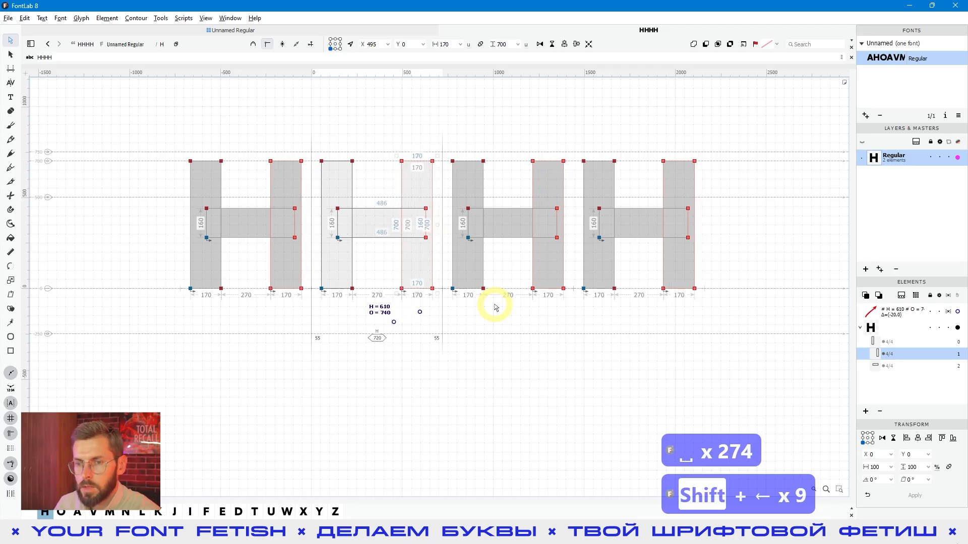
pyautogui.moveTo(378, 126); pyautogui.dragTo(442, 185)
pyautogui.moveTo(444, 137); pyautogui.dragTo(387, 182)
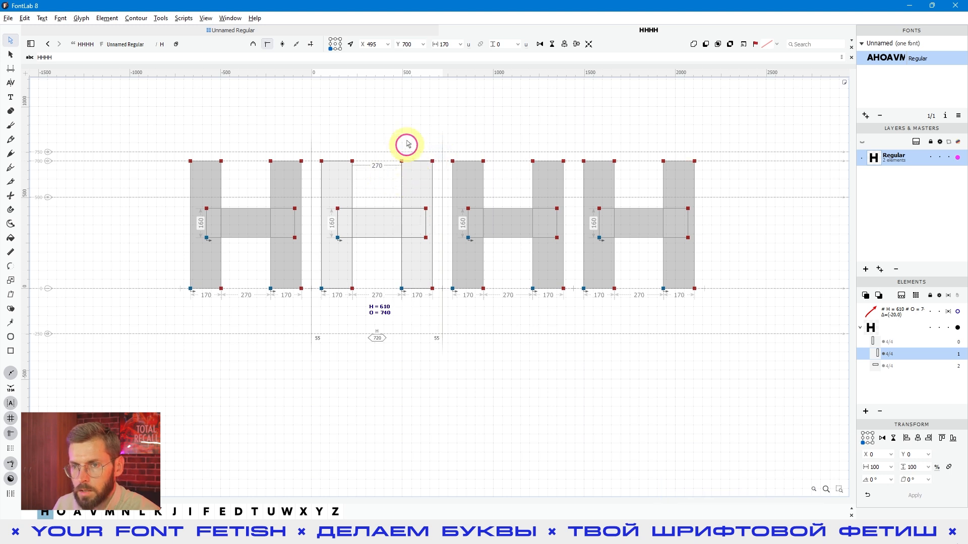
# Change both the left and right sidebearings of the H into the expression =55.
pyautogui.click(412, 45)
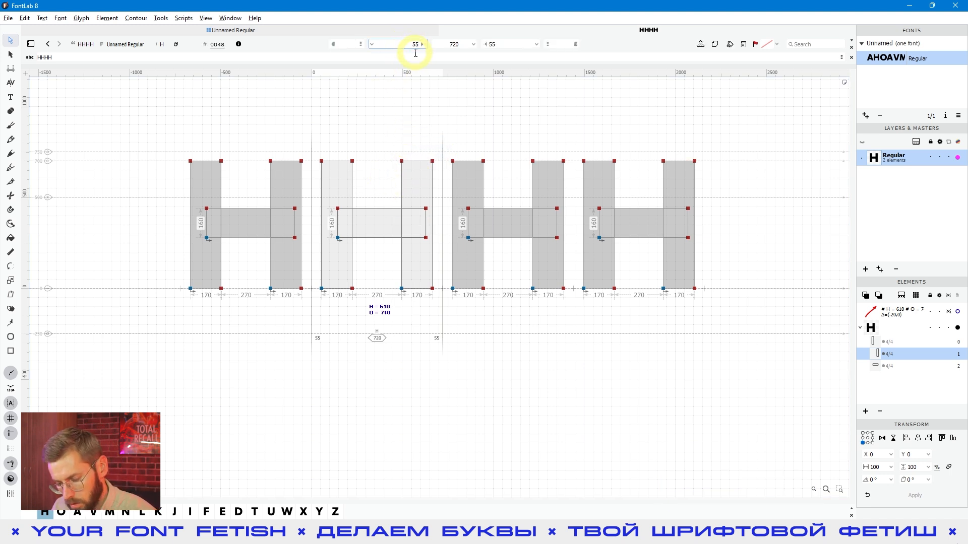
pyautogui.write('=')
pyautogui.click(490, 45)
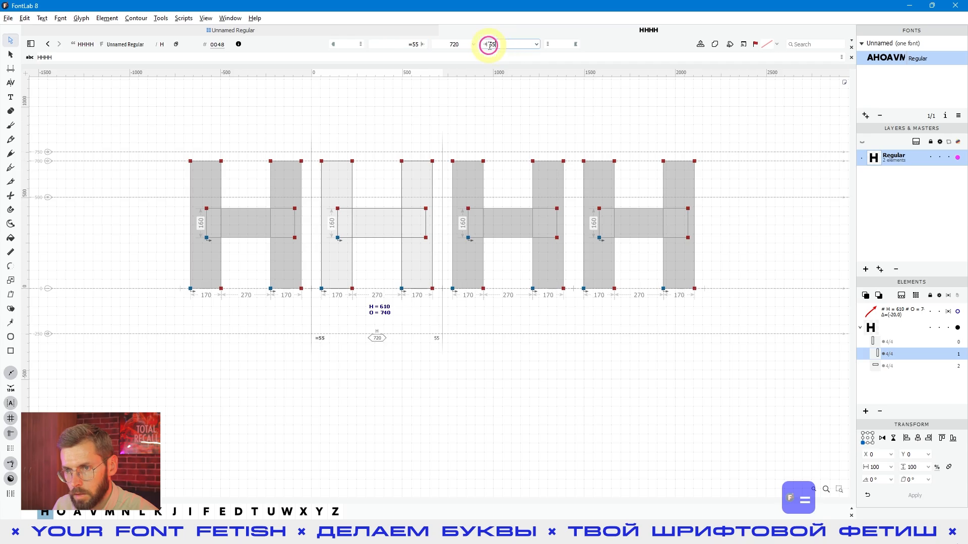
pyautogui.write('=')
pyautogui.press('Return')
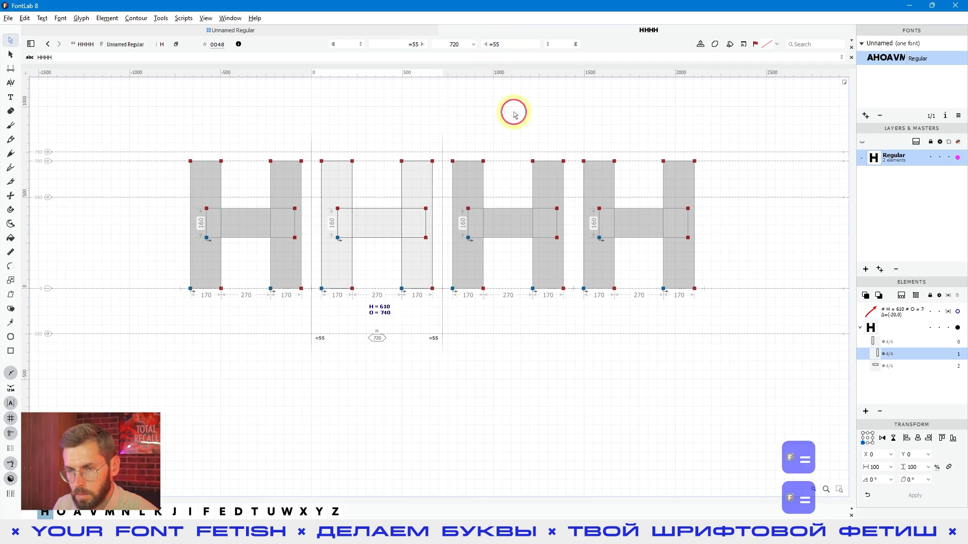
# Move the H's right stem 100 units to the right to test the =55 sidebearing expressions.
pyautogui.moveTo(383, 146); pyautogui.dragTo(433, 335)
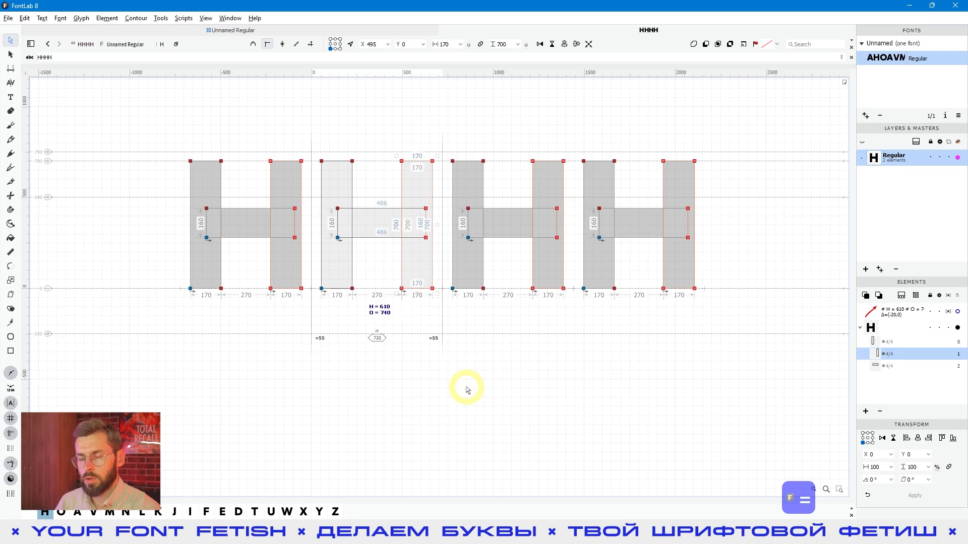
pyautogui.moveTo(388, 126); pyautogui.dragTo(437, 345)
pyautogui.hotkey('shift', 'Right')
pyautogui.hotkey('shift', 'Right')
pyautogui.hotkey('shift', 'Right')
pyautogui.hotkey('shift', 'Right')
pyautogui.hotkey('shift', 'Right')
pyautogui.hotkey('shift', 'Right')
pyautogui.hotkey('shift', 'Right')
pyautogui.hotkey('shift', 'Right')
pyautogui.hotkey('shift', 'Right')
pyautogui.hotkey('shift', 'Right')
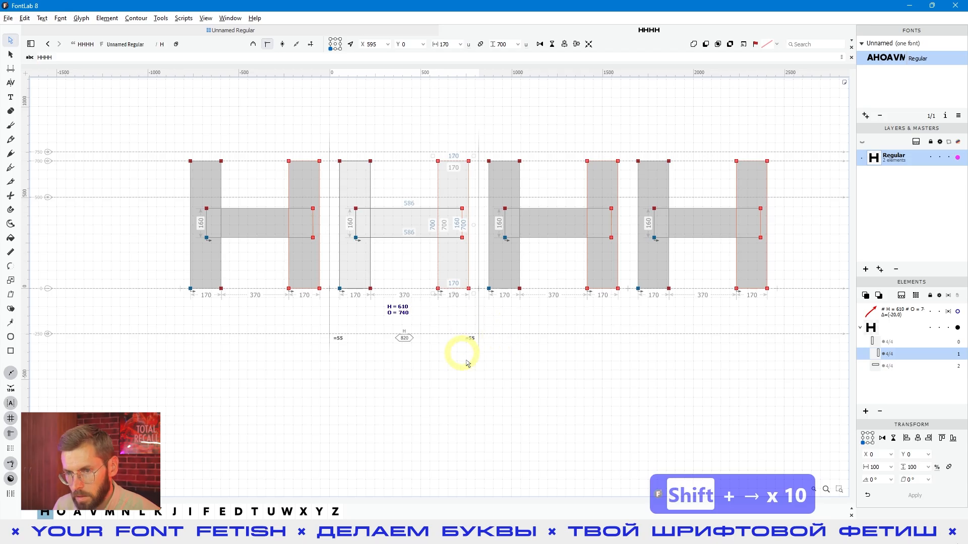
pyautogui.click(480, 277)
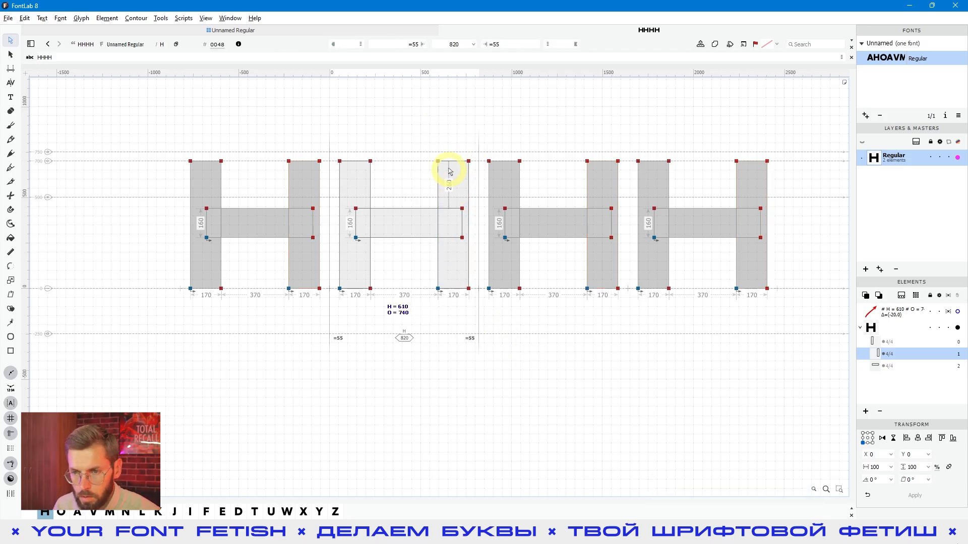
# Link the H's right sidebearing to its left sidebearing with the expression =|.
pyautogui.moveTo(423, 133); pyautogui.dragTo(472, 351)
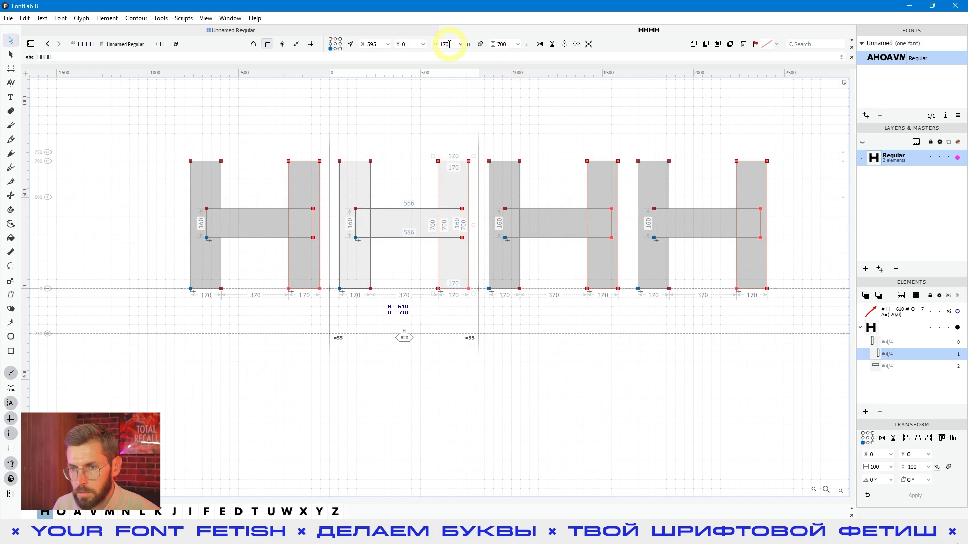
pyautogui.click(450, 182)
pyautogui.click(458, 151)
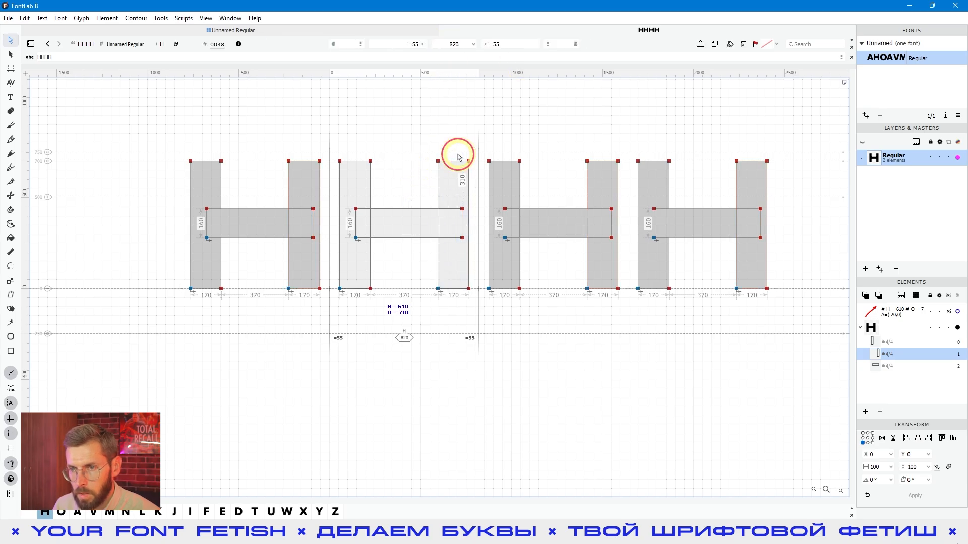
pyautogui.click(505, 44)
pyautogui.write('|')
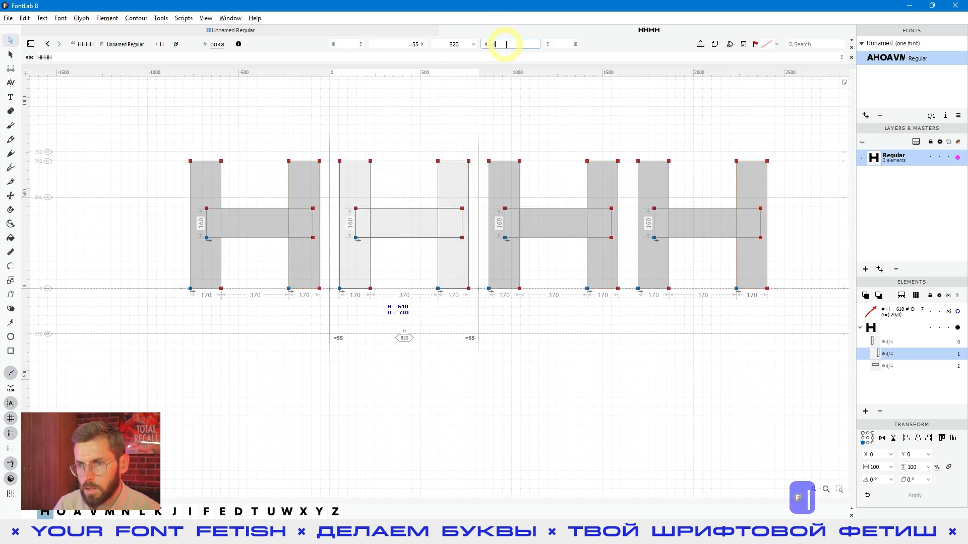
pyautogui.press('Return')
pyautogui.click(434, 301)
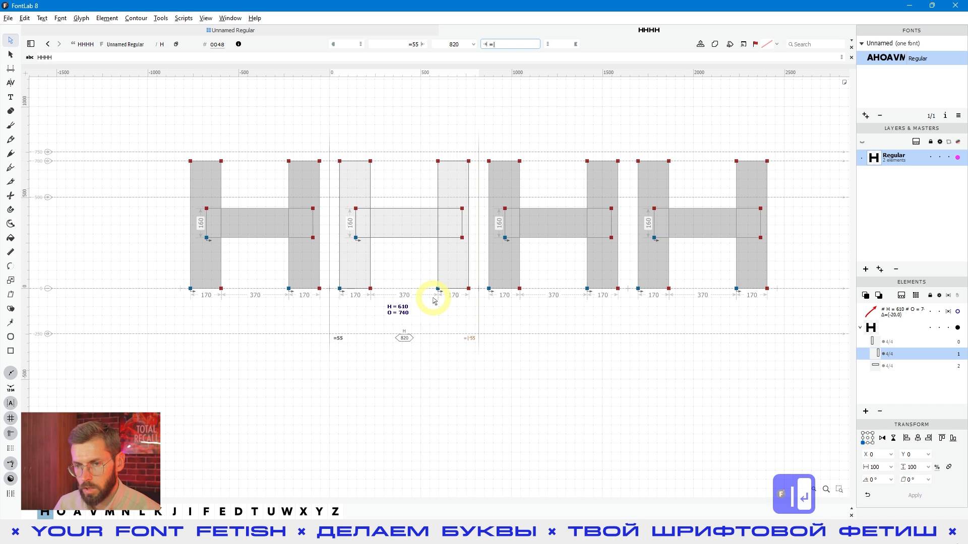
# Narrow the H by moving its left stem 150 units to the right to test the linked sidebearings.
pyautogui.moveTo(387, 128); pyautogui.dragTo(333, 345)
pyautogui.hotkey('shift', 'Right')
pyautogui.hotkey('shift', 'Right')
pyautogui.hotkey('shift', 'Right')
pyautogui.hotkey('shift', 'Right')
pyautogui.hotkey('shift', 'Right')
pyautogui.hotkey('shift', 'Right')
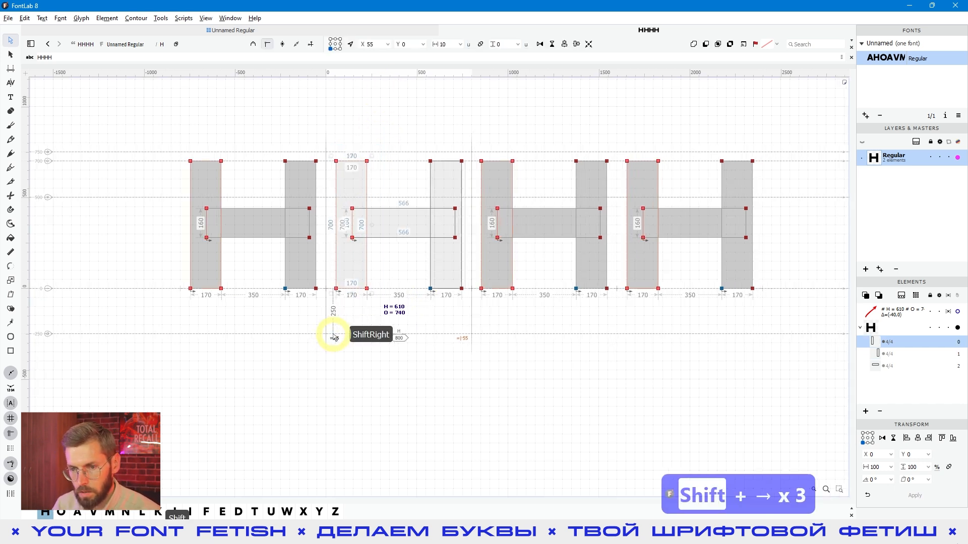
pyautogui.hotkey('shift', 'Right')
pyautogui.hotkey('shift', 'Right')
pyautogui.hotkey('shift', 'Right')
pyautogui.hotkey('shift', 'Right')
pyautogui.hotkey('shift', 'Right')
pyautogui.hotkey('shift', 'Right')
pyautogui.hotkey('shift', 'Right')
pyautogui.hotkey('shift', 'Right')
pyautogui.hotkey('shift', 'Right')
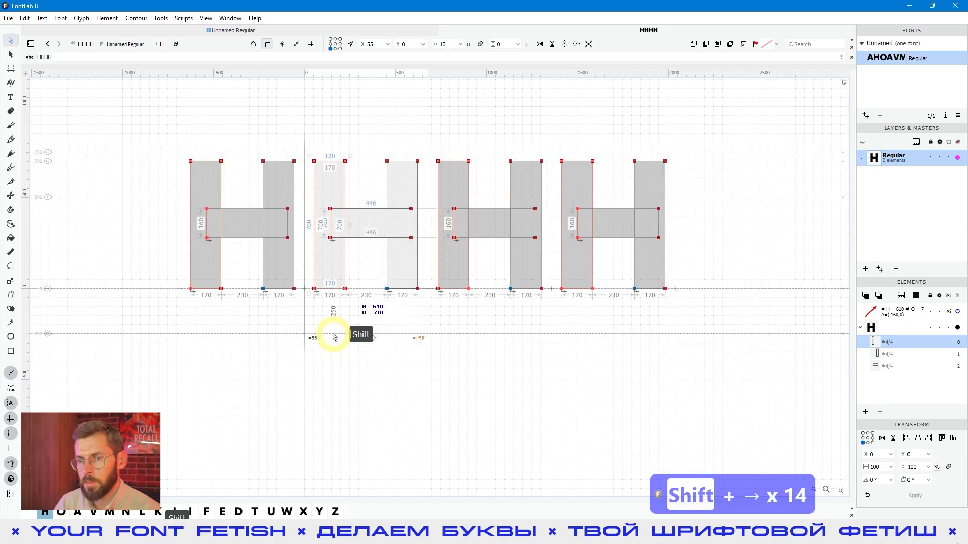
# Widen the H again by moving its left stem 70 units to the left, and deselect it.
pyautogui.hotkey('shift', 'Left')
pyautogui.hotkey('shift', 'Left')
pyautogui.hotkey('shift', 'Left')
pyautogui.hotkey('shift', 'Left')
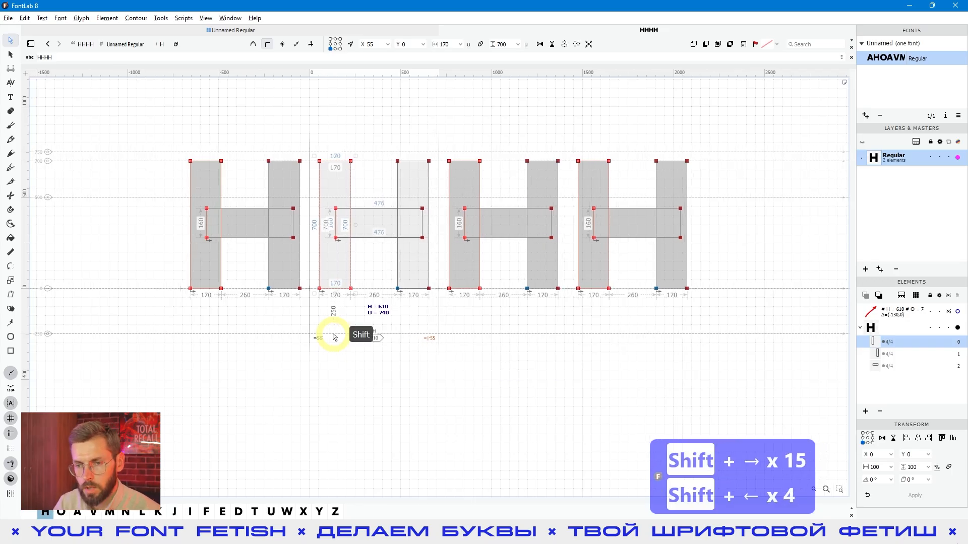
pyautogui.hotkey('shift', 'Left')
pyautogui.hotkey('shift', 'Left')
pyautogui.hotkey('shift', 'Left')
pyautogui.click(479, 349)
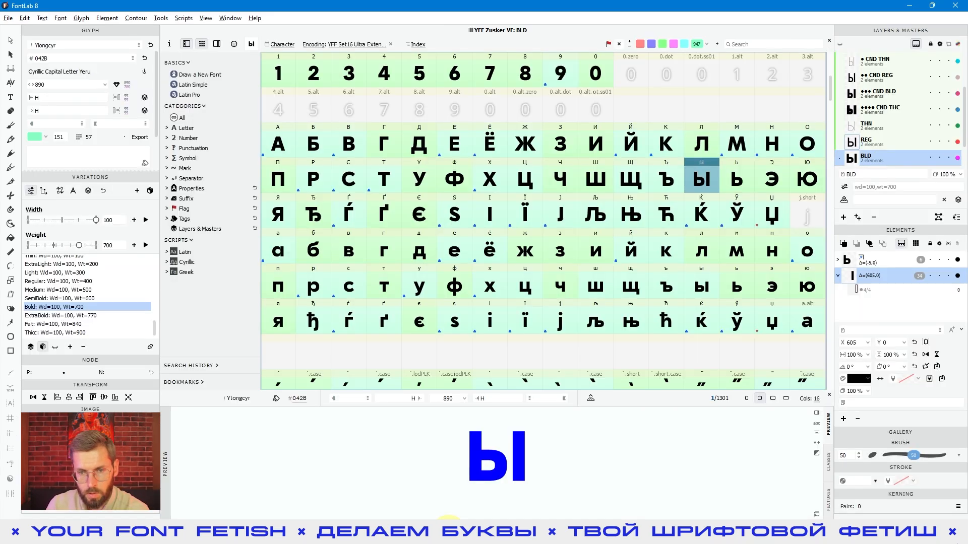
# Examine the sidebearing expressions of other glyphs in the YFF Zusker VF font, including the Cyrillic ч and the Latin S, W, g and f.
pyautogui.click(565, 282)
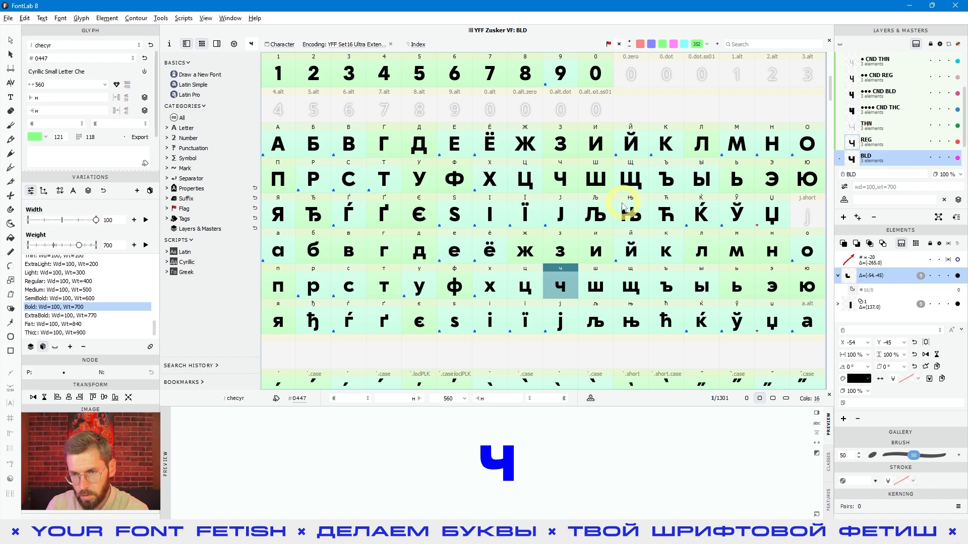
pyautogui.scroll(3, 619, 211)
pyautogui.scroll(3, 611, 218)
pyautogui.click(418, 177)
pyautogui.click(418, 144)
pyautogui.click(347, 139)
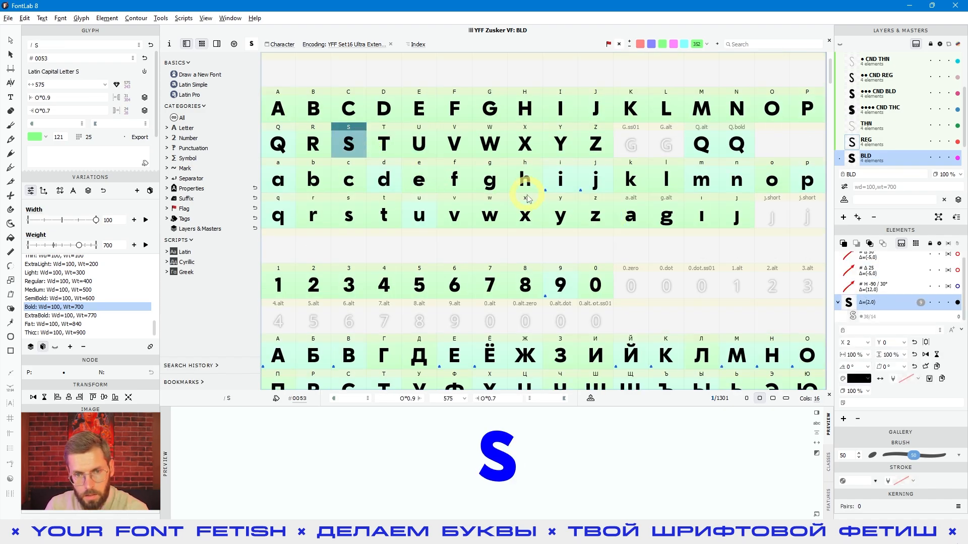
pyautogui.click(559, 143)
pyautogui.click(490, 144)
pyautogui.click(454, 179)
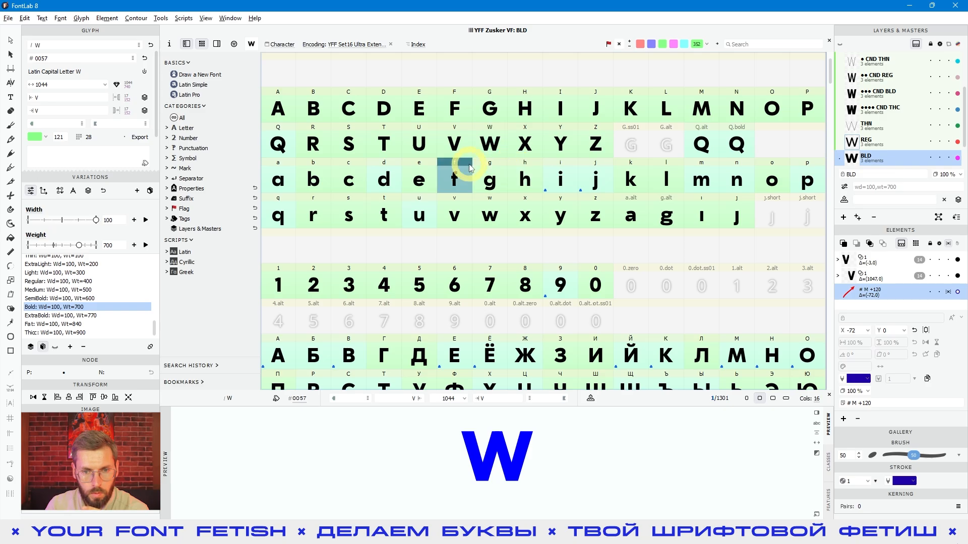
pyautogui.click(494, 200)
pyautogui.click(498, 183)
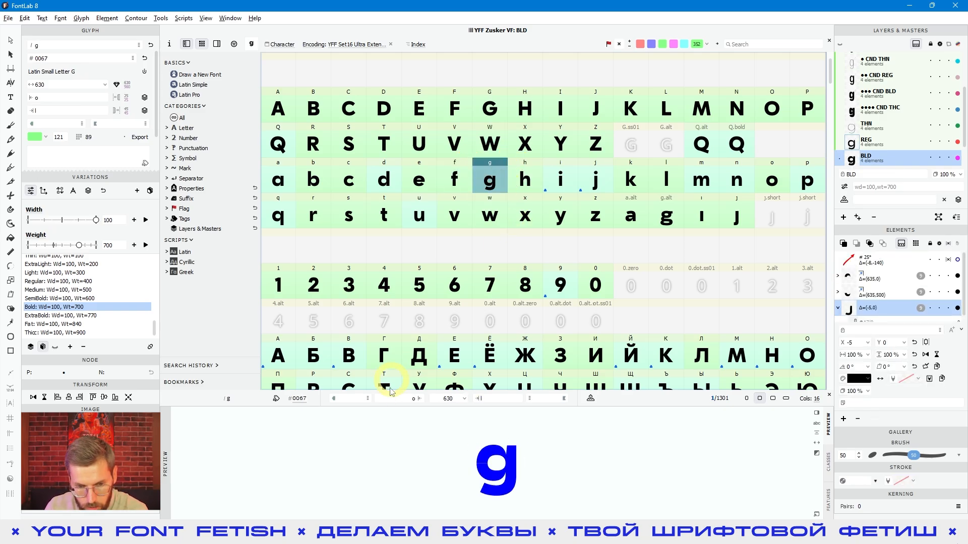
pyautogui.click(454, 180)
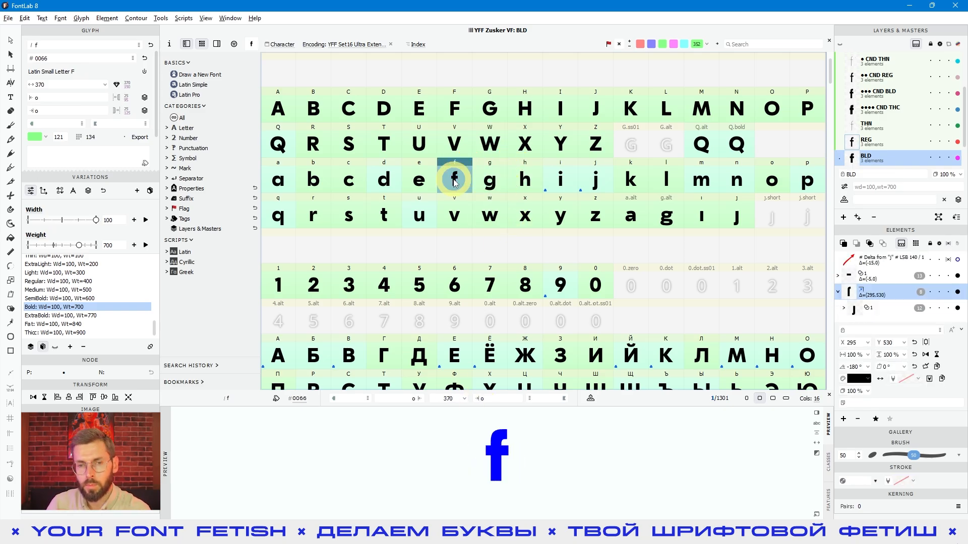
# Inspect the left and right sidebearing expressions of the capital H in the YFF Zusker VF font.
pyautogui.click(525, 108)
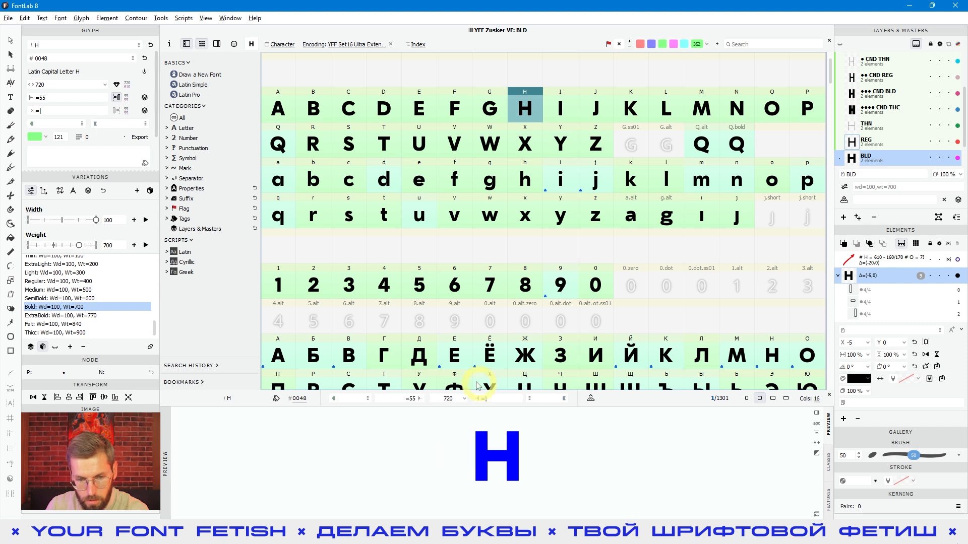
pyautogui.click(416, 400)
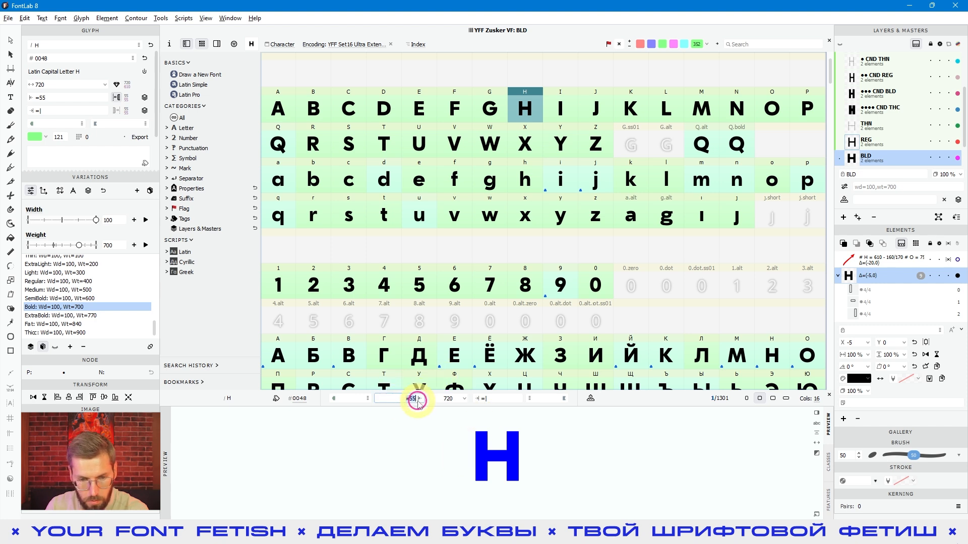
pyautogui.click(492, 398)
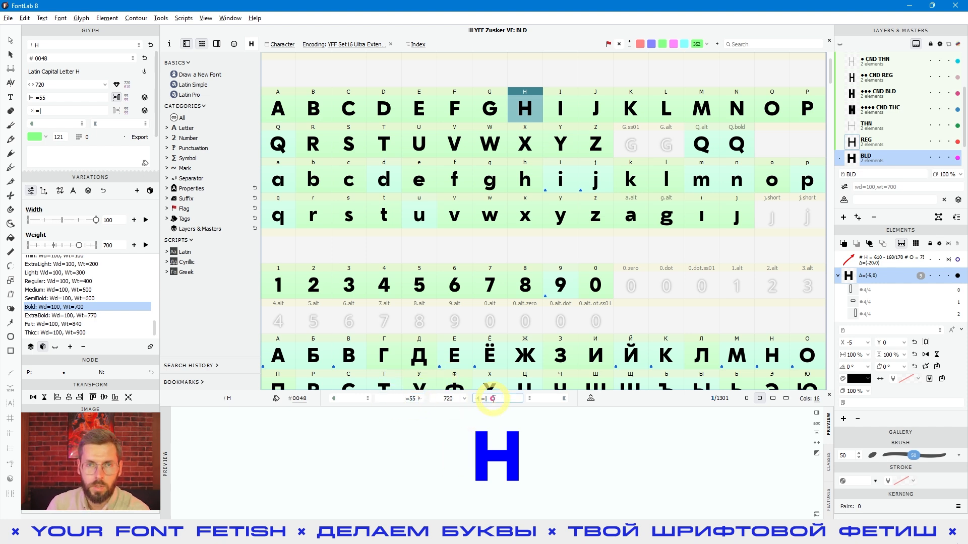
pyautogui.click(530, 108)
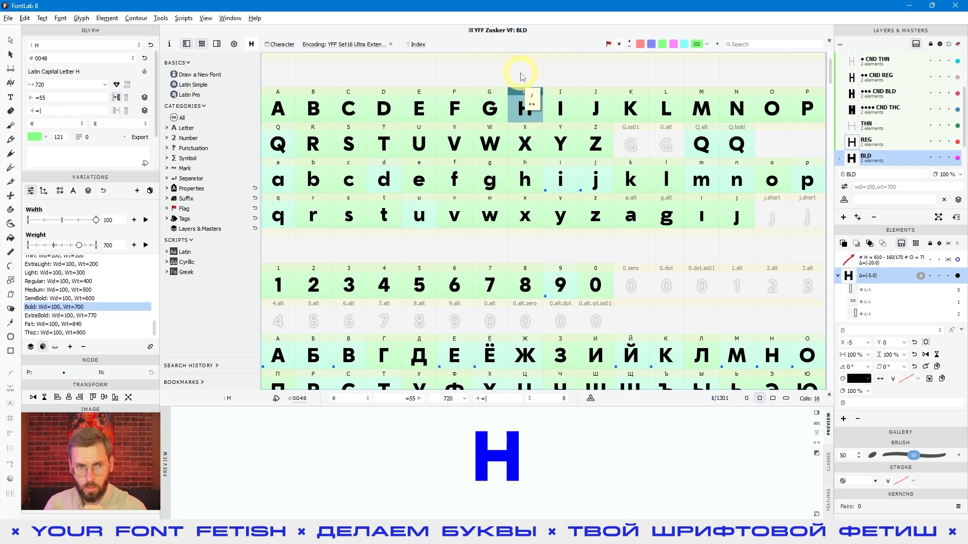
# Show the detailed glyph list beside the glyph grid.
pyautogui.click(217, 44)
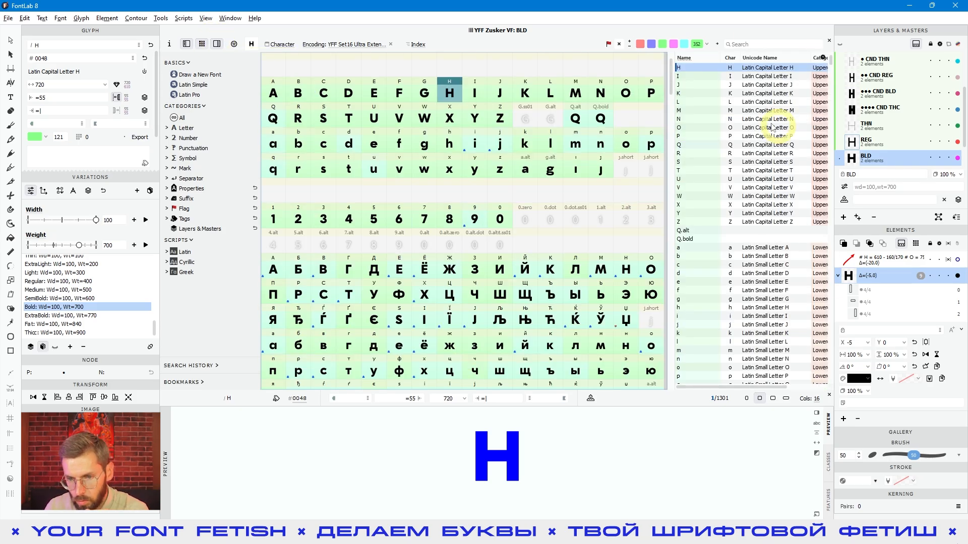
# Limit the glyph list's columns to Glyph Name, Left Sidebearing and Right Sidebearing, with the cell caption sync turned off.
pyautogui.scroll(-10, 749, 227)
pyautogui.scroll(-1, 748, 242)
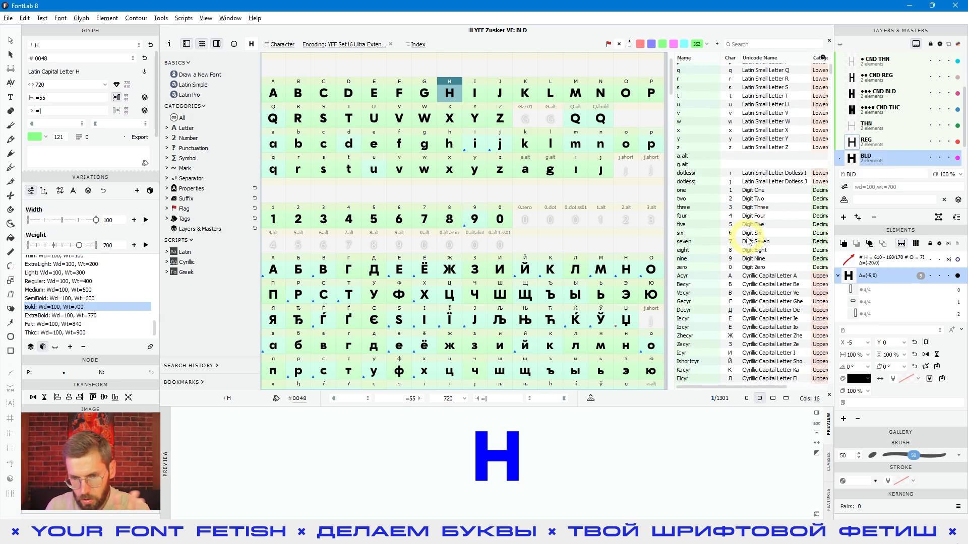
pyautogui.click(822, 58)
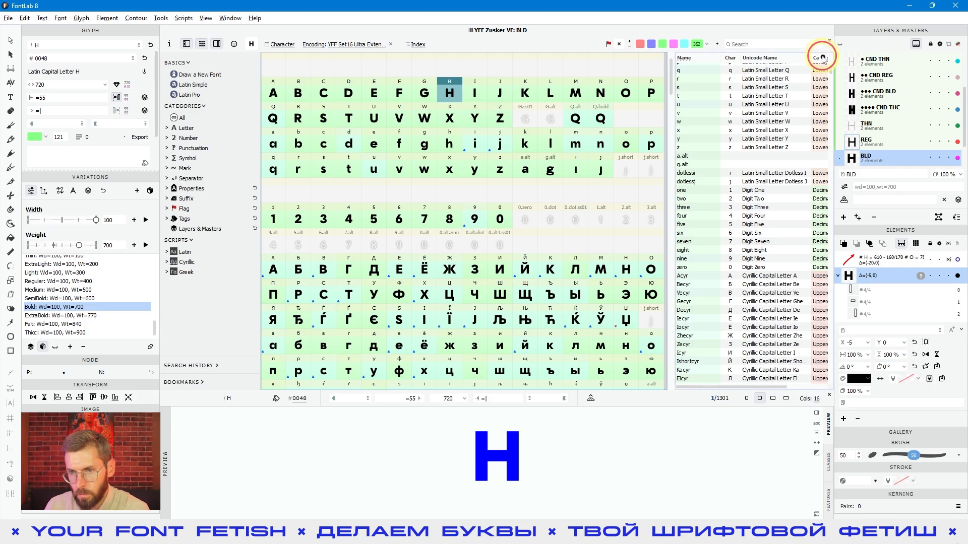
pyautogui.click(832, 90)
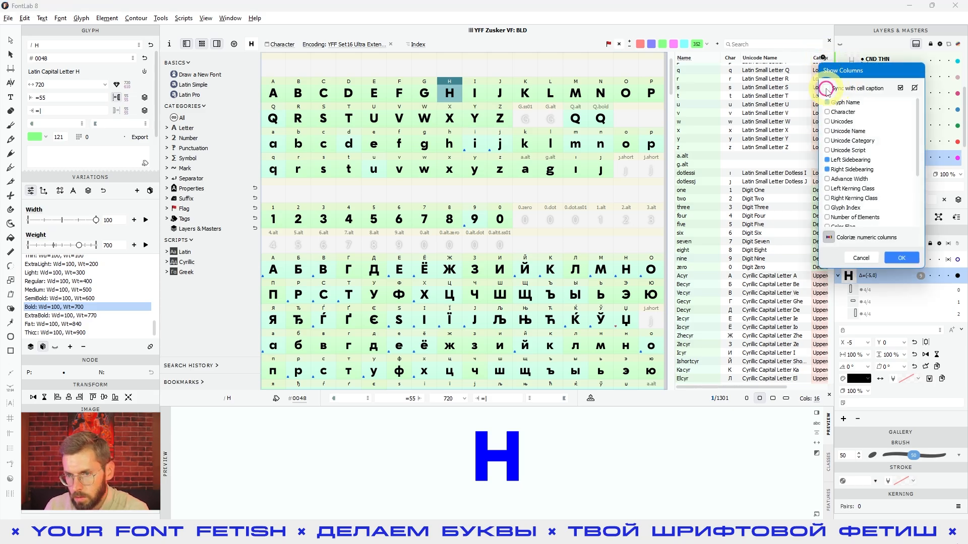
pyautogui.scroll(-3, 849, 166)
pyautogui.scroll(3, 844, 188)
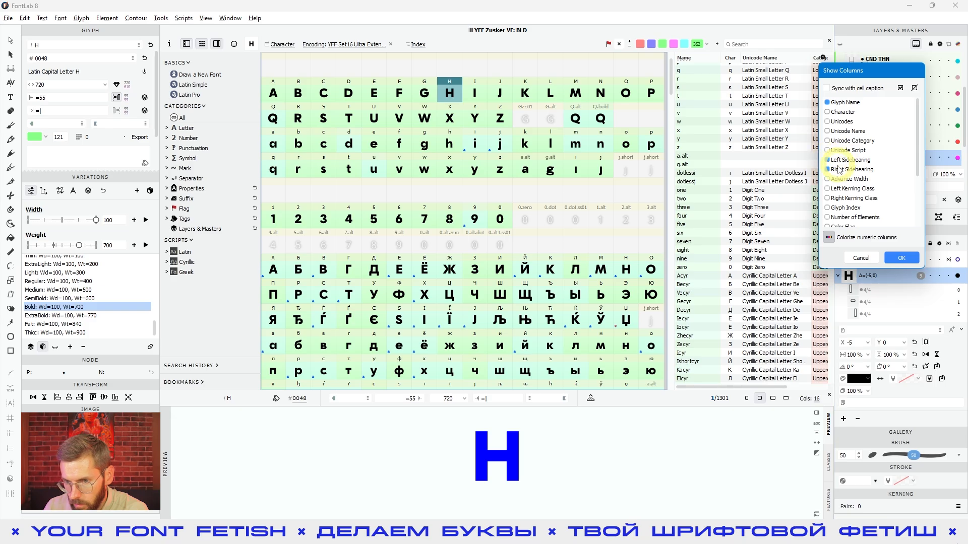
pyautogui.click(901, 257)
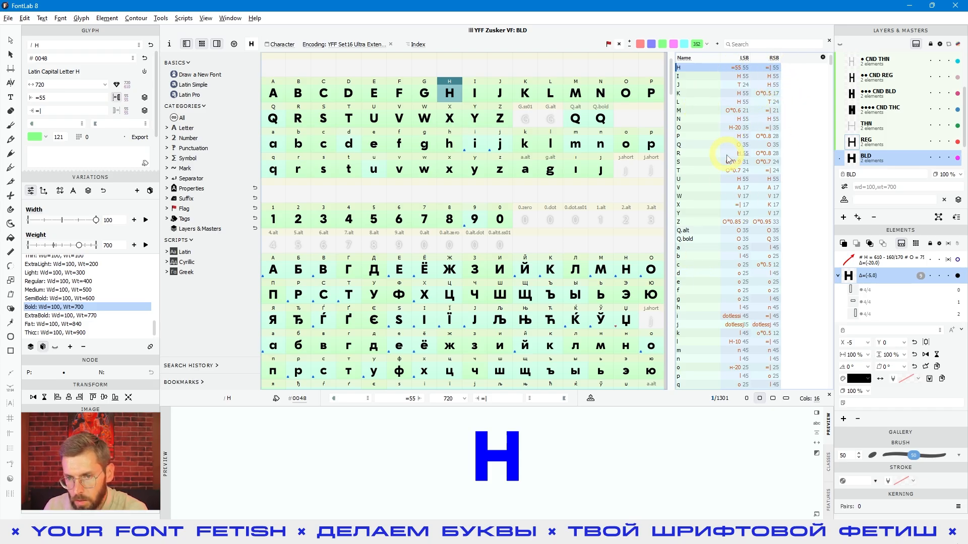
# Examine the left and right sidebearing expressions listed for the Latin capitals, lowercase letters, digits and Cyrillic glyphs.
pyautogui.scroll(3, 740, 215)
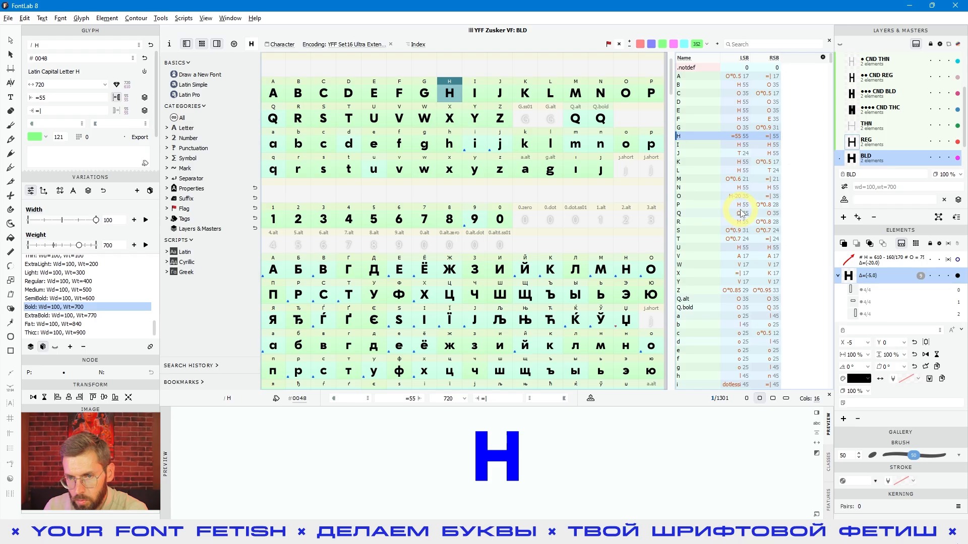
pyautogui.scroll(-15, 740, 214)
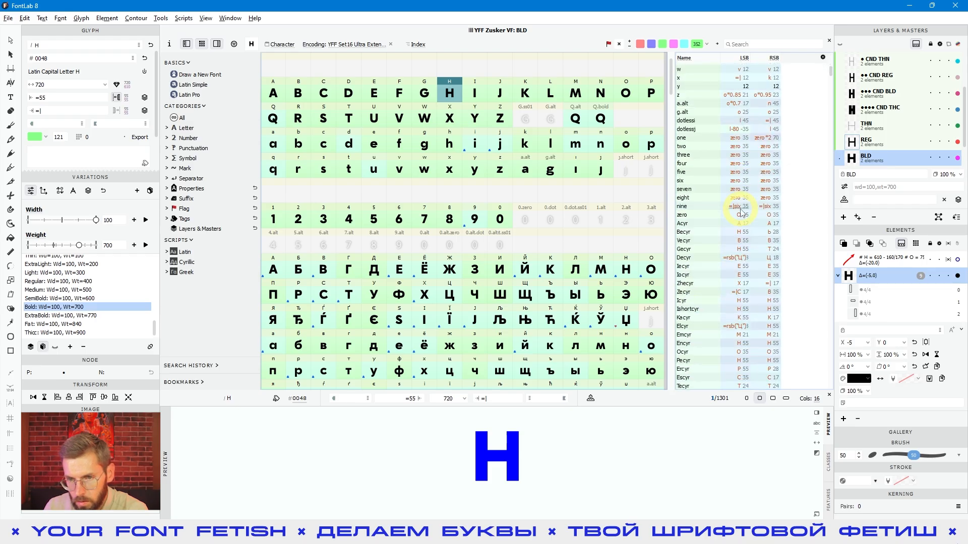
pyautogui.scroll(3, 741, 212)
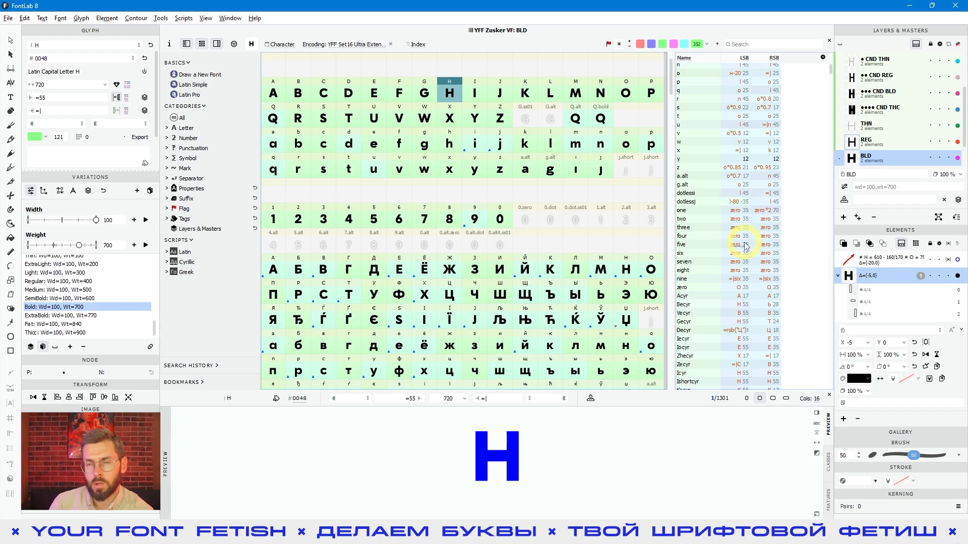
pyautogui.scroll(-10, 745, 232)
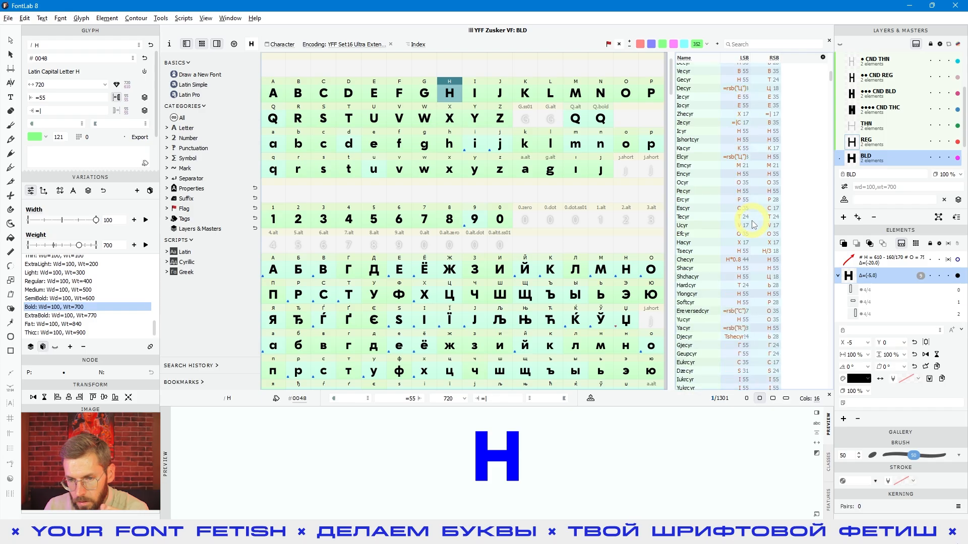
pyautogui.scroll(-3, 753, 225)
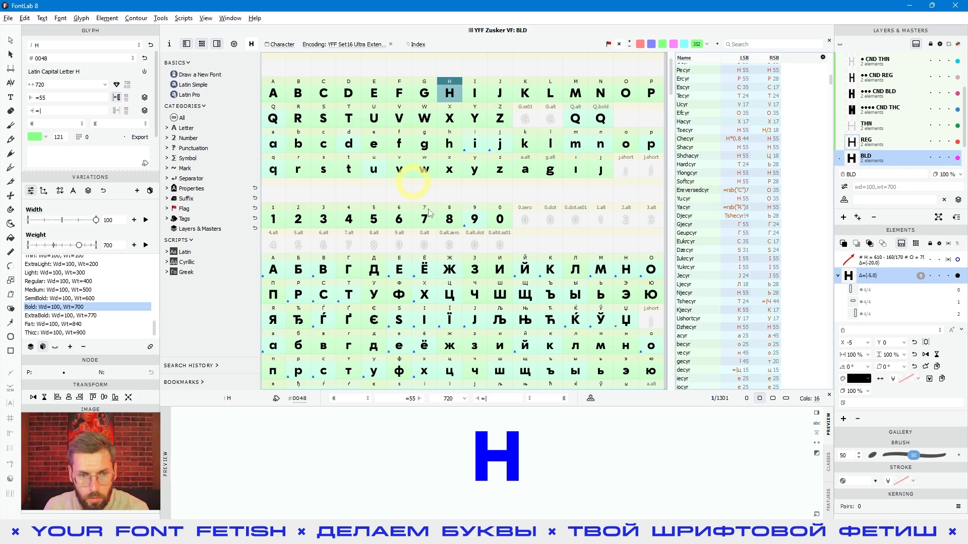
# Show the capitals C through Z in the preview by selecting that glyph range, and delete the X from the preview text.
pyautogui.click(321, 93)
pyautogui.keyDown('shift'); pyautogui.click(497, 117); pyautogui.keyUp('shift')
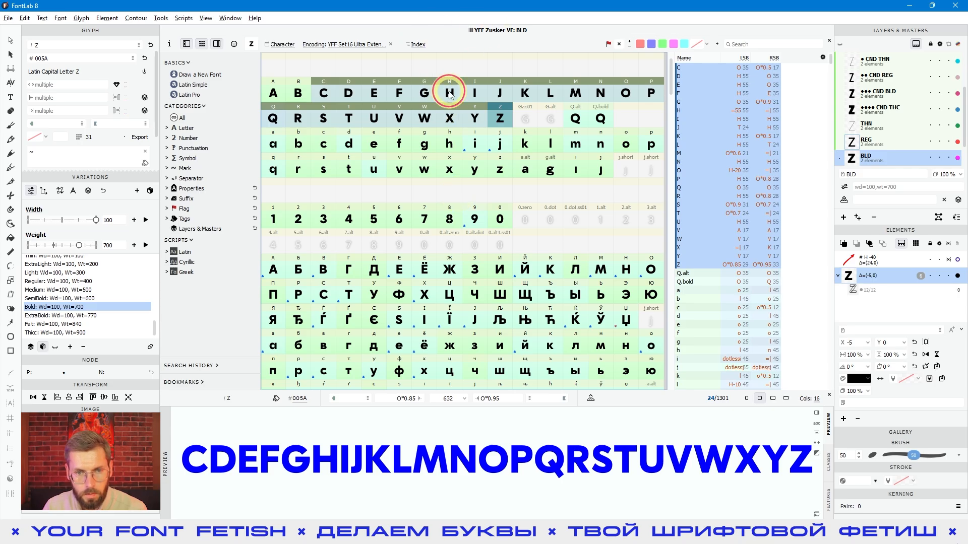
pyautogui.click(447, 94)
pyautogui.click(323, 94)
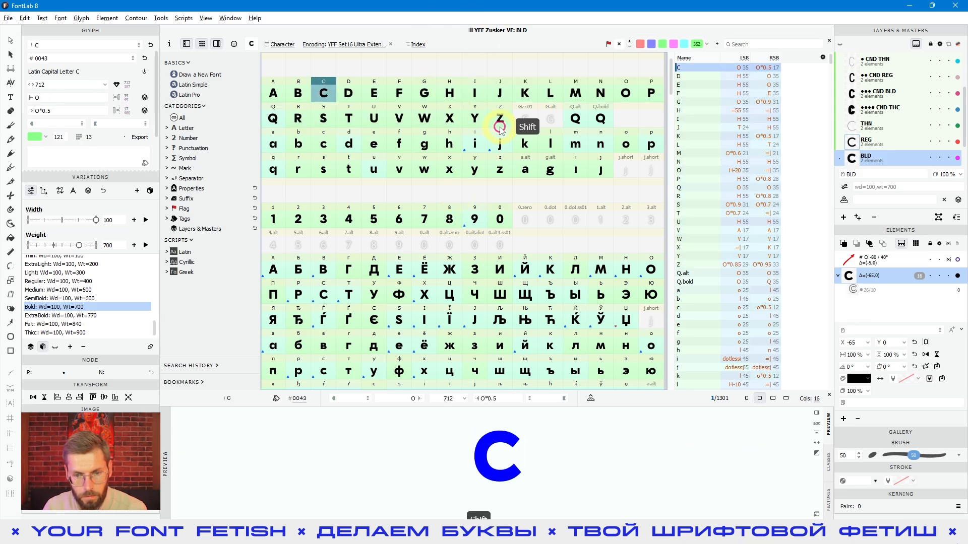
pyautogui.keyDown('shift'); pyautogui.click(499, 120); pyautogui.keyUp('shift')
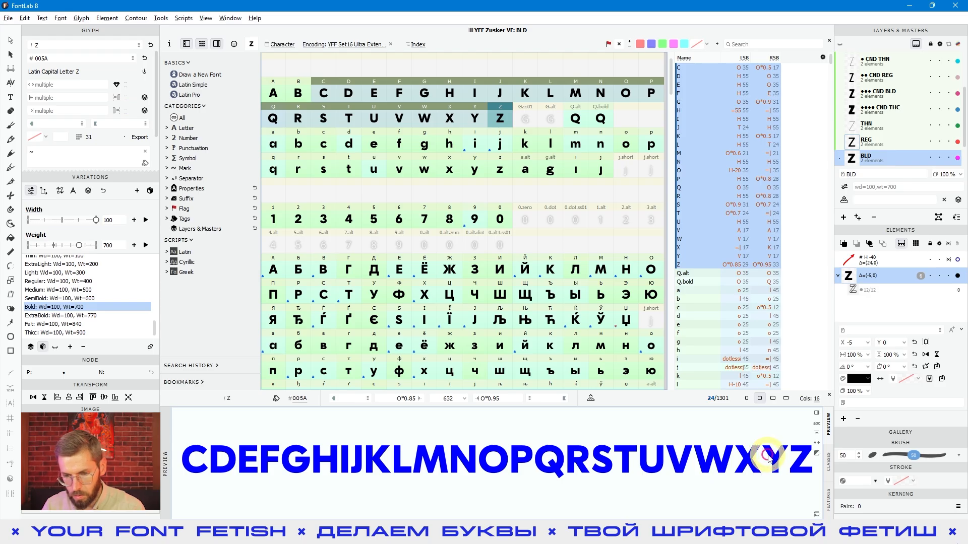
pyautogui.press('BackSpace')
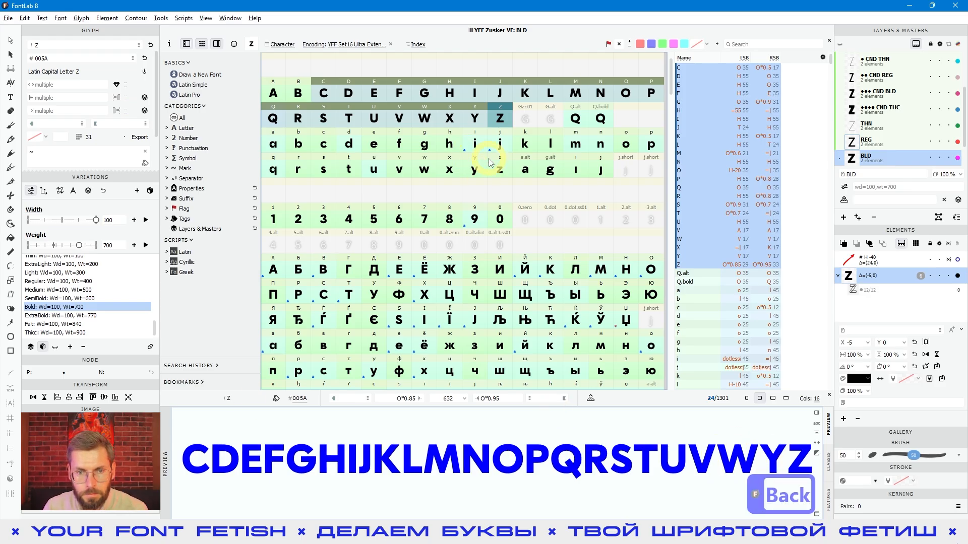
# Set the capital H's left sidebearing expression to =155.
pyautogui.click(463, 99)
pyautogui.click(451, 94)
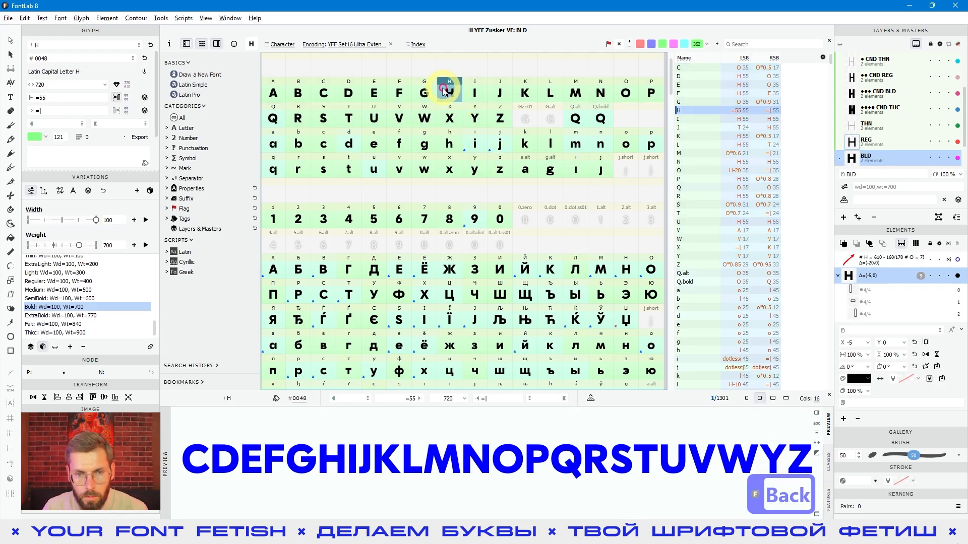
pyautogui.click(411, 398)
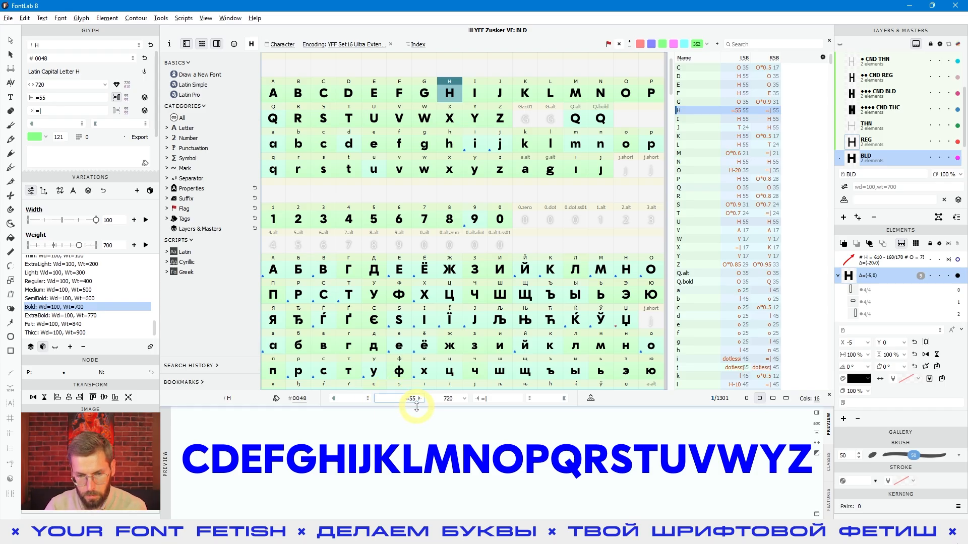
pyautogui.write('1')
pyautogui.press('Return')
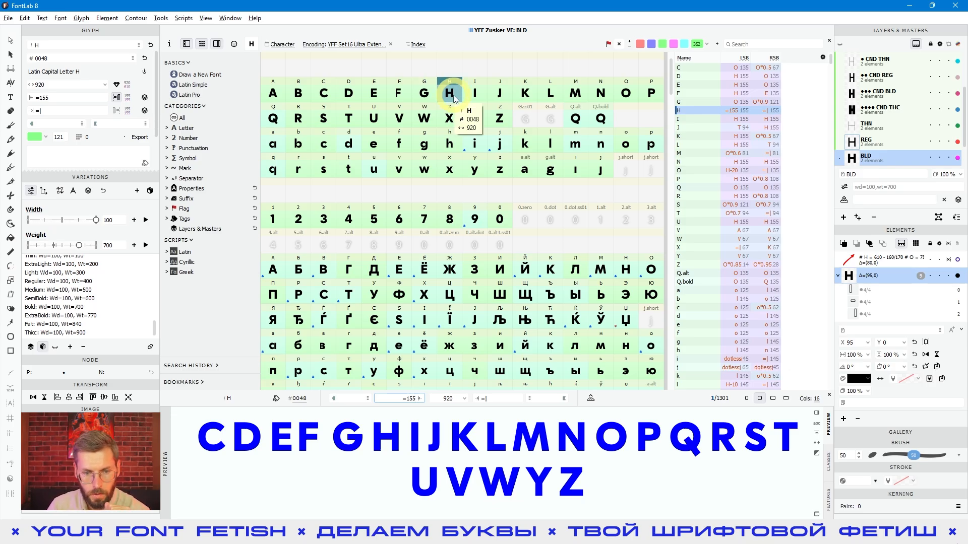
# Shorten the capital H's left sidebearing expression by deleting two of its digits.
pyautogui.click(414, 400)
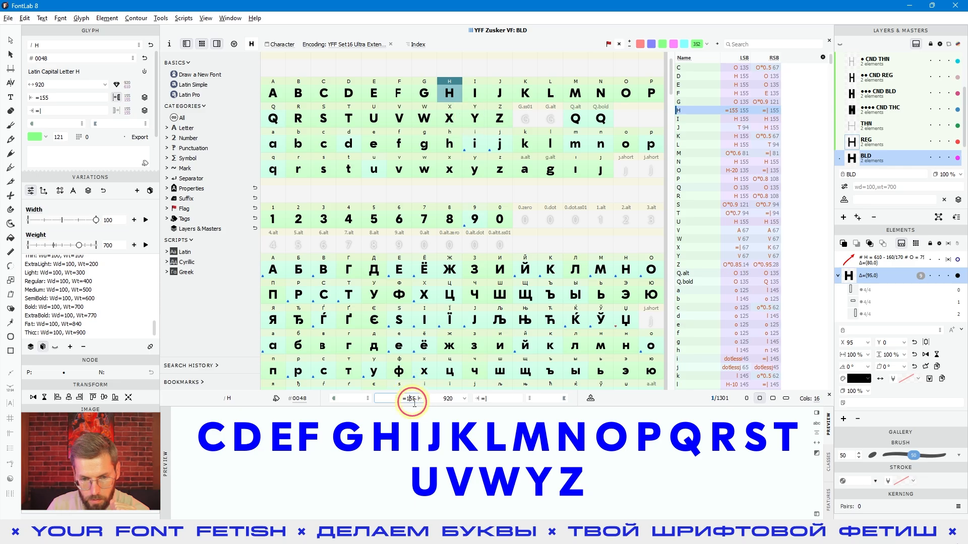
pyautogui.press('BackSpace')
pyautogui.press('BackSpace')
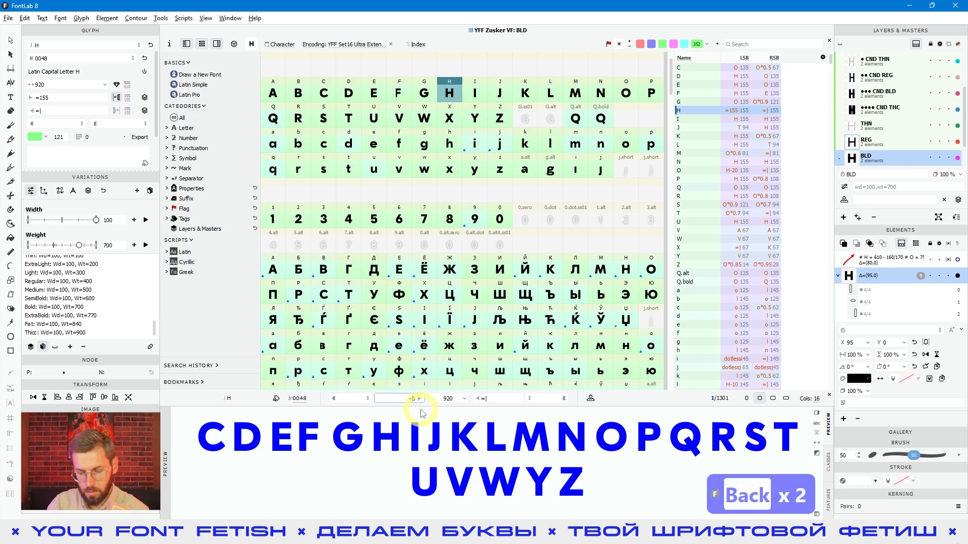
pyautogui.press('Return')
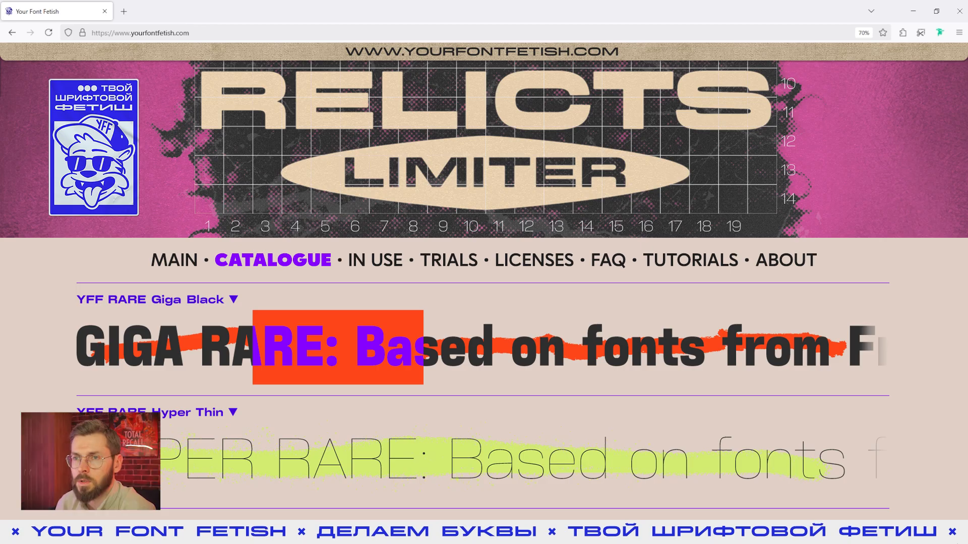
# Switch to Telegram and look through the Zusker font posts in the Your Font Fetish channel.
pyautogui.hotkey('alt', 'Tab')
pyautogui.scroll(-10, 635, 217)
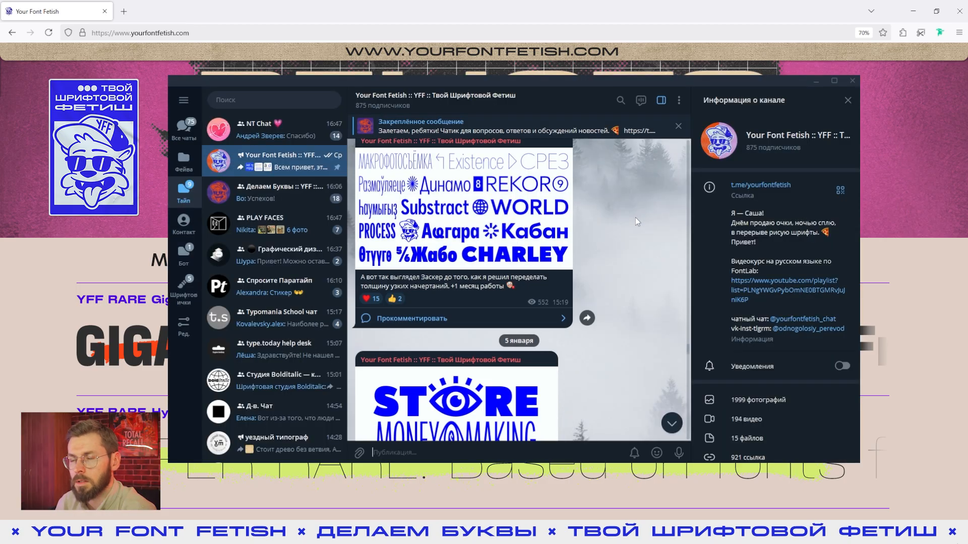
pyautogui.scroll(-10, 634, 216)
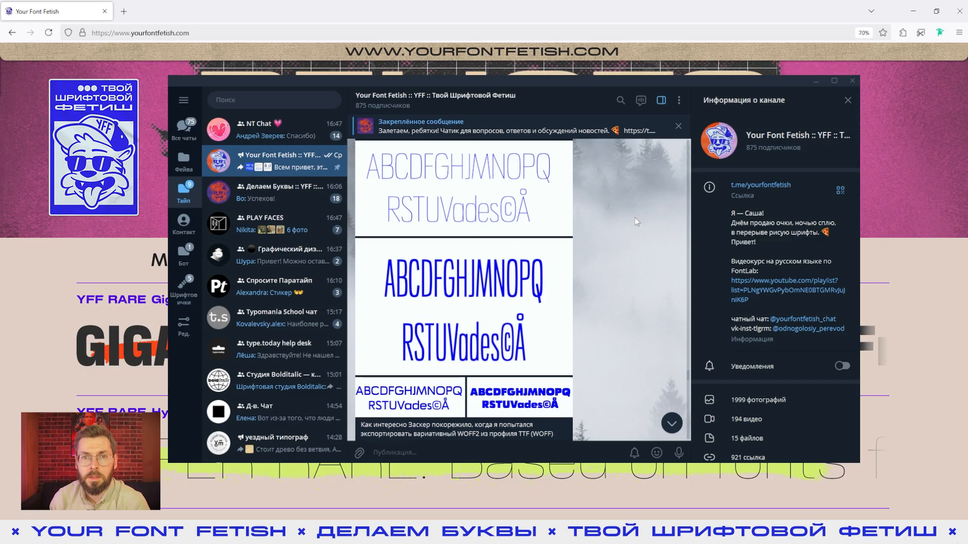
# Look through the messages in the Делаем Буквы :: YFF :: FontLab community chat, and switch back to FontLab.
pyautogui.click(333, 194)
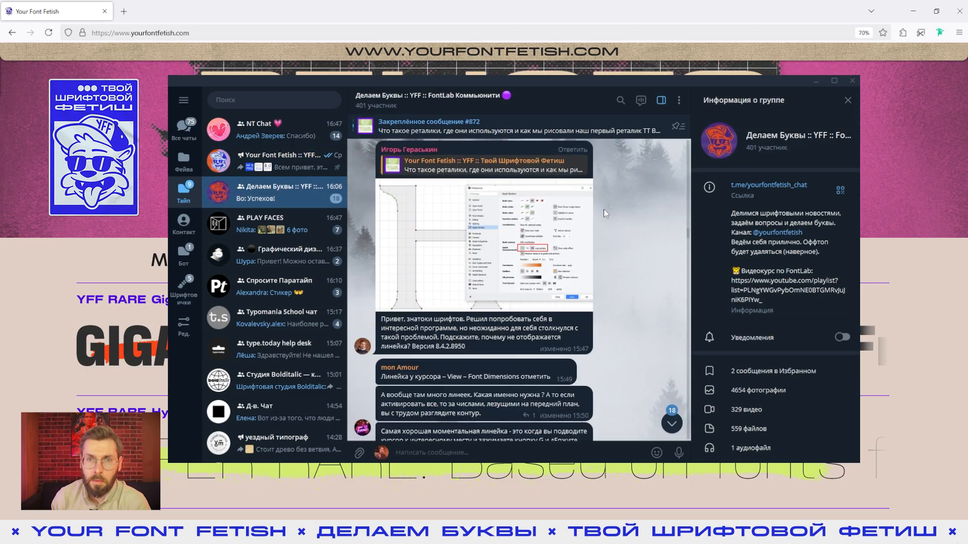
pyautogui.scroll(-5, 612, 216)
pyautogui.scroll(-2, 614, 219)
pyautogui.hotkey('alt', 'Tab')
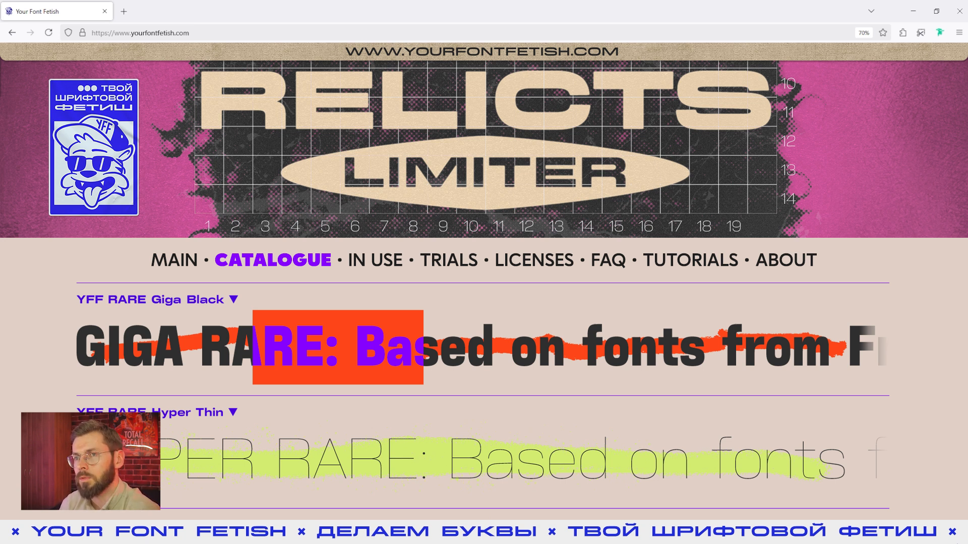
pyautogui.hotkey('alt', 'Tab')
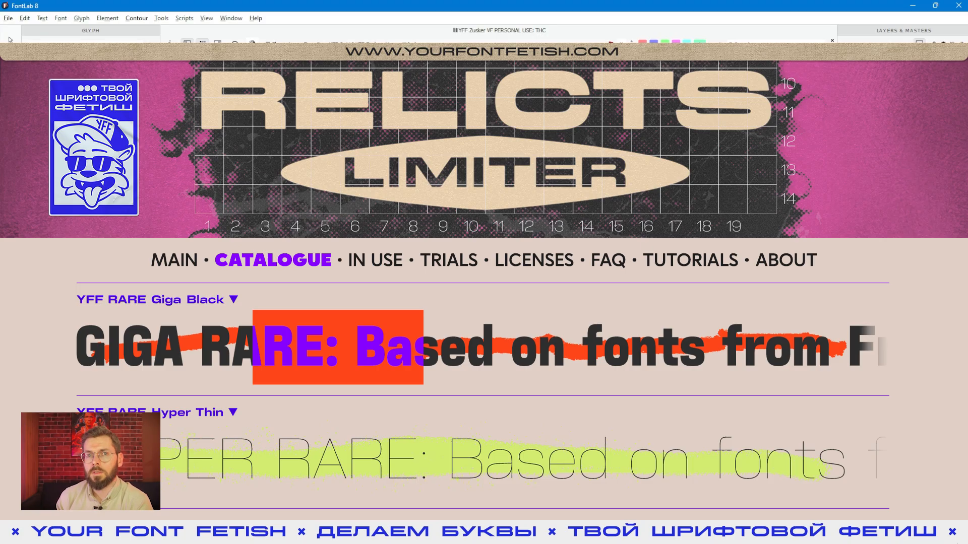